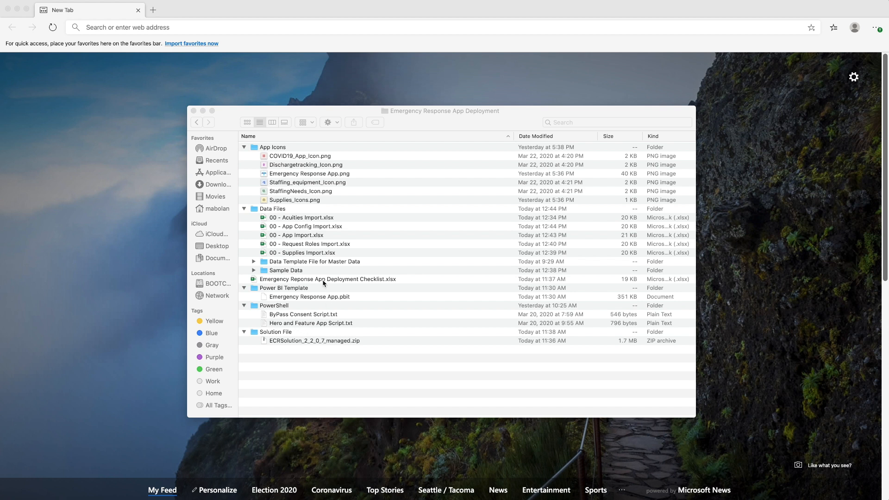
Open the Emergency Response App deployment checklist workbook and mark steps 1 and 2 complete with X
double_click(323, 279)
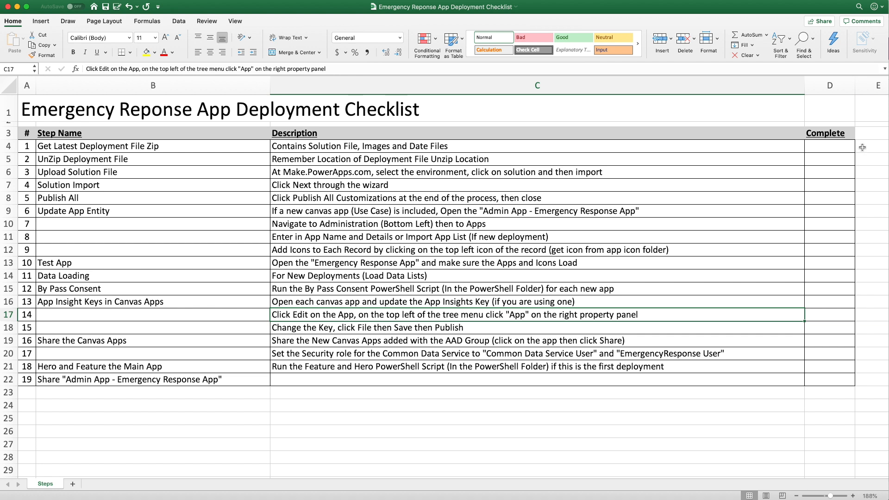
click(835, 147)
text(X)
click(827, 158)
text(X)
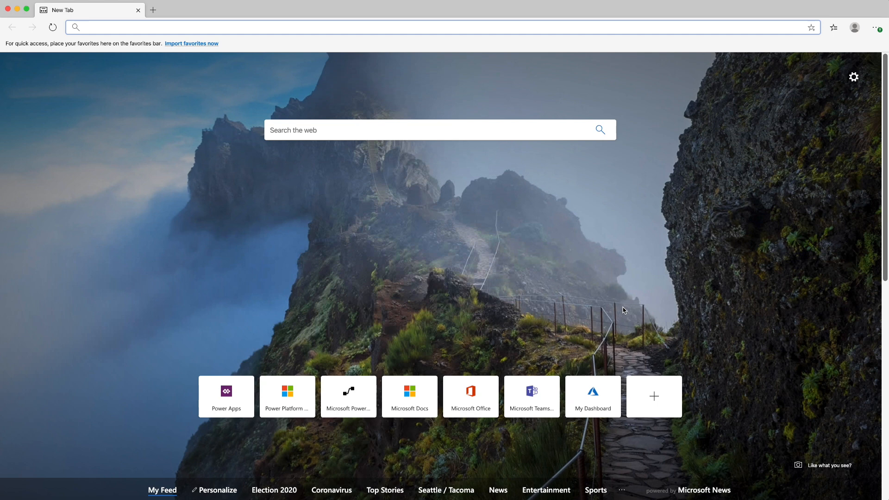
Switch to the Power Platform admin center in the browser and start a new environment named Emergency Response
text(admin)
key(Return)
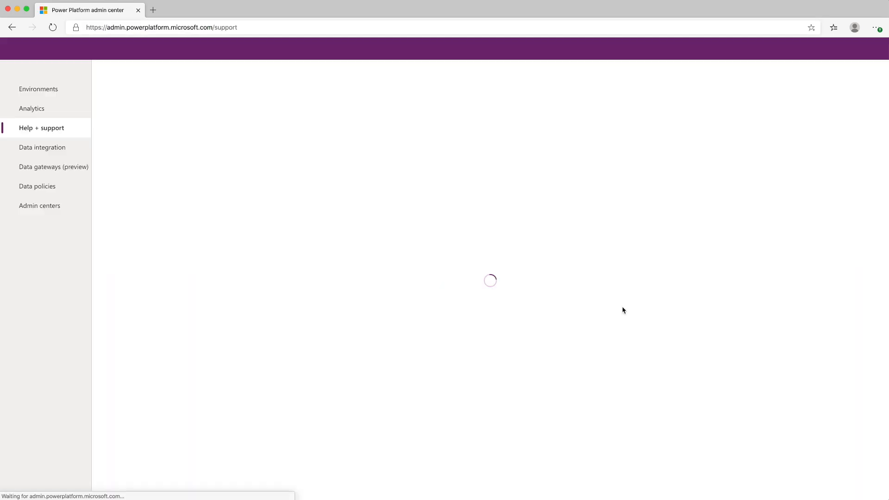
click(59, 90)
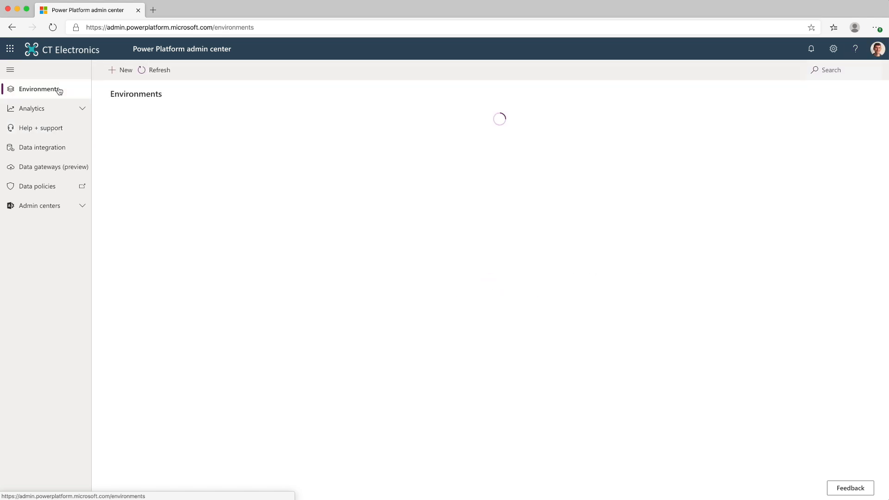
click(121, 73)
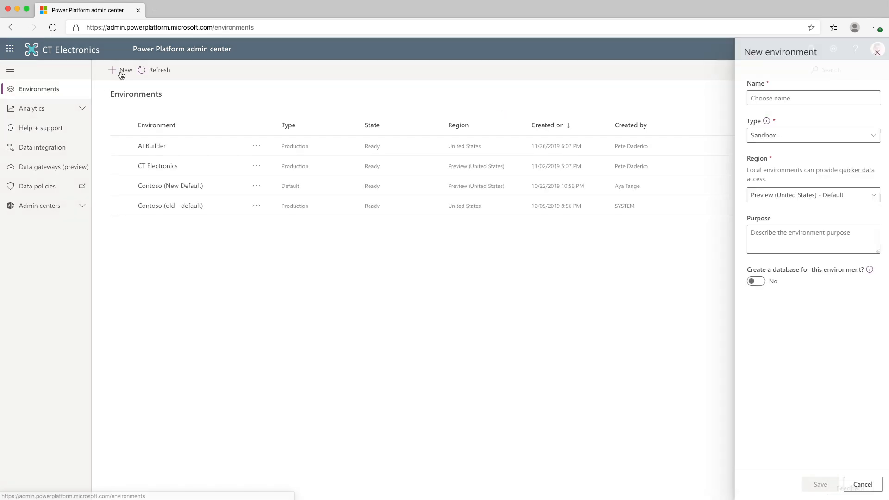
click(762, 97)
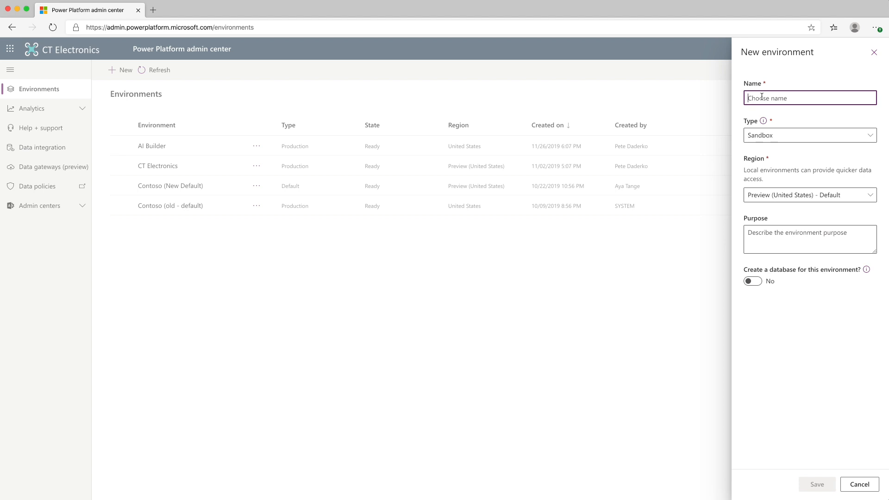
text(Emergency Response)
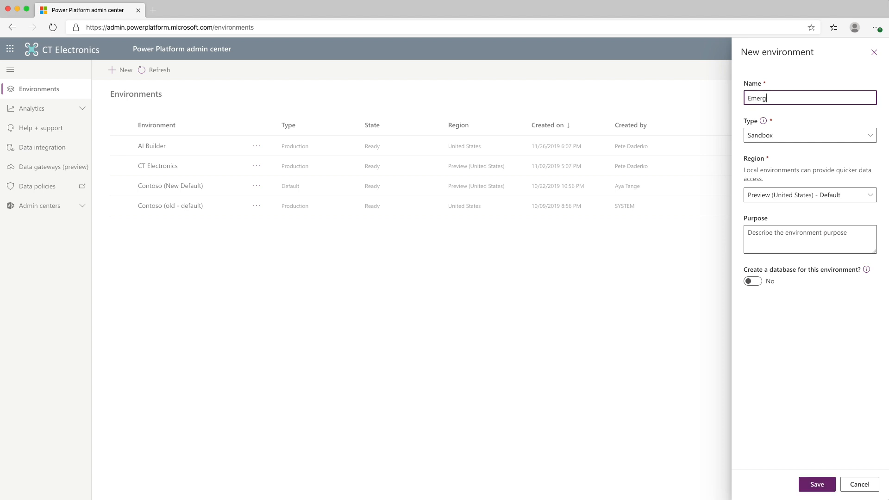
Set the new environment's type to Production and region to United States, include a database, and save it
click(773, 136)
click(774, 171)
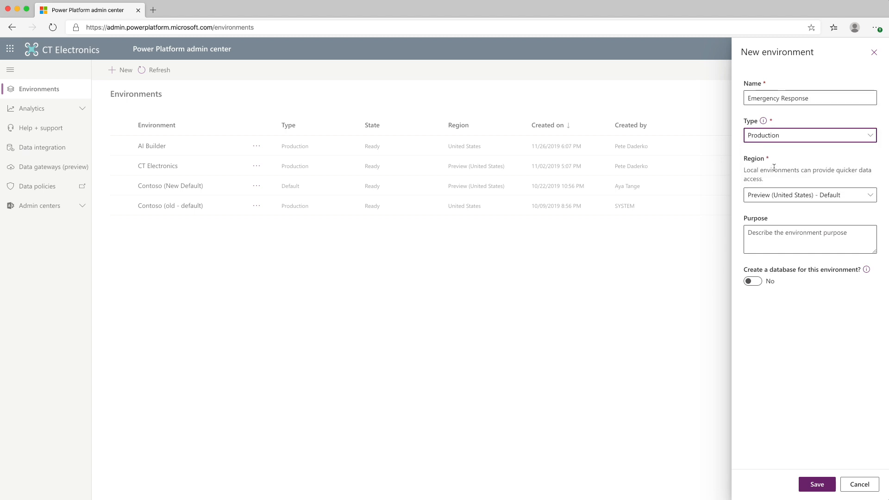
click(787, 195)
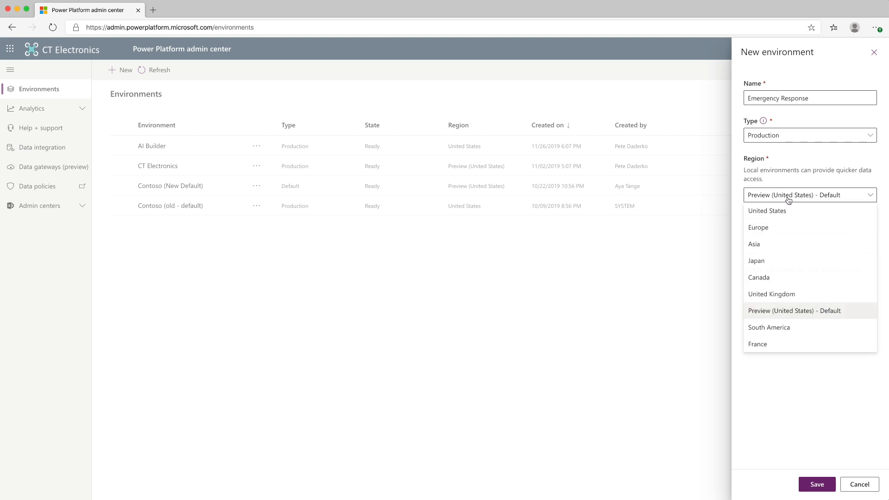
click(776, 212)
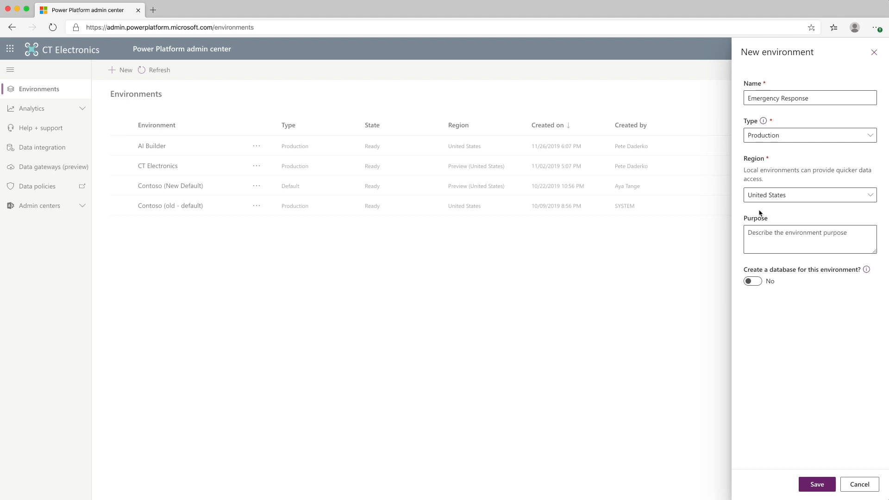
click(757, 285)
click(807, 488)
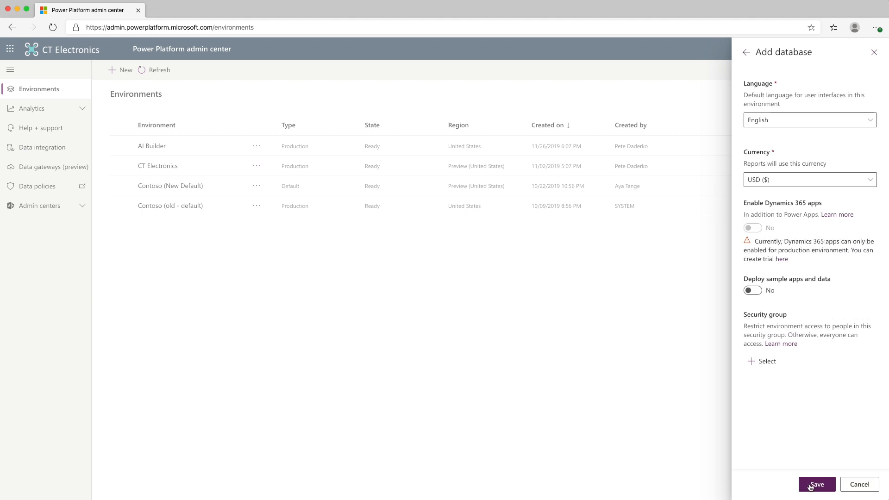
click(815, 484)
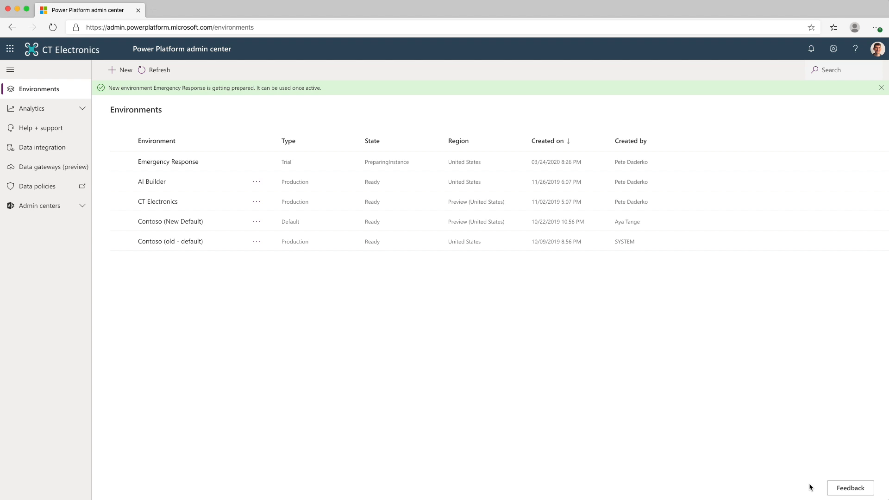
Go to make.powerapps.com and switch to the Emergency Response environment
click(226, 27)
text(make.powerapps.com)
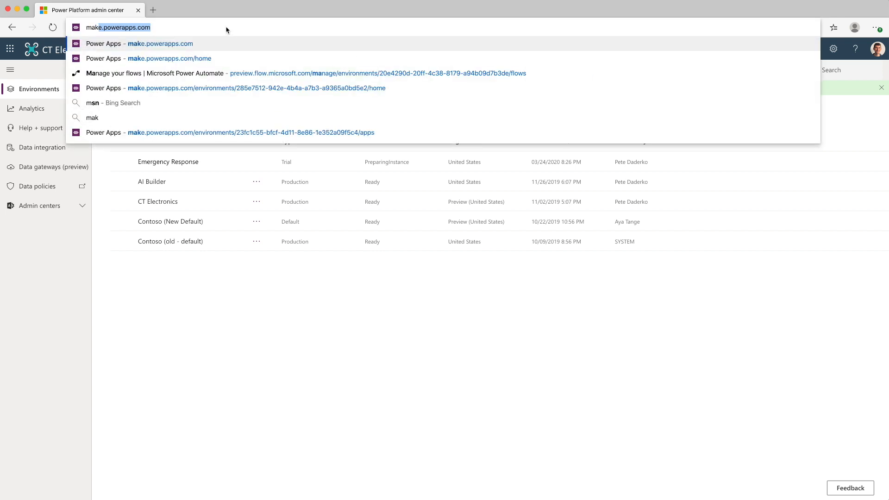
key(Return)
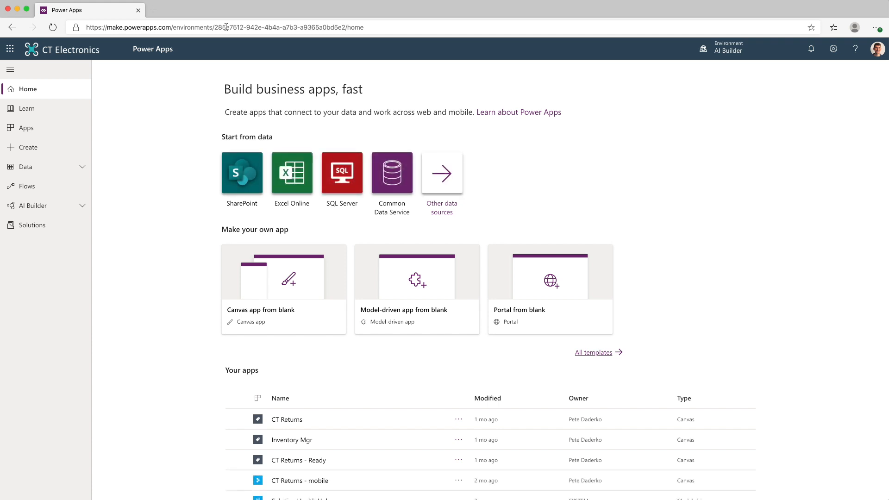
click(707, 55)
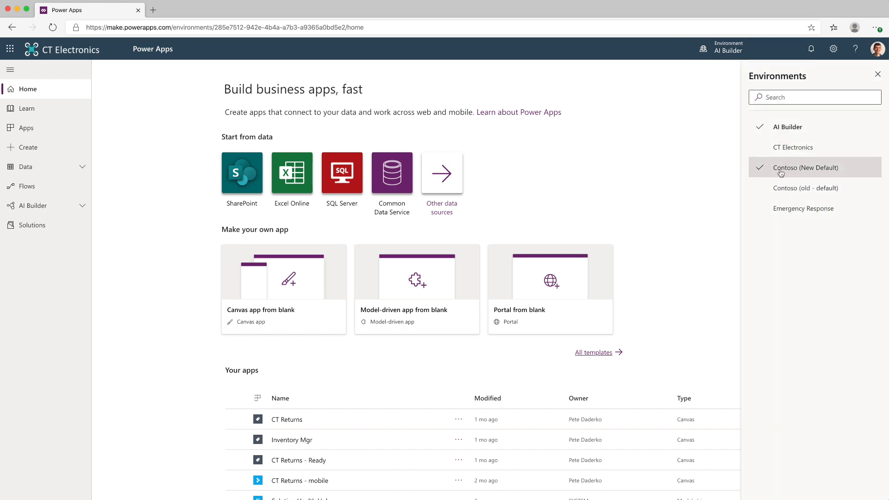
click(773, 210)
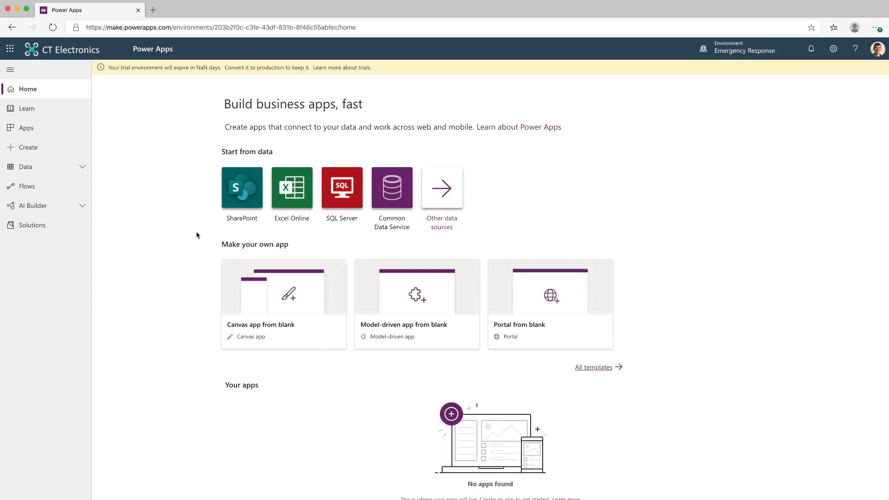
Start a solution import and choose ECRSolution_2_2_0_7_managed.zip from the deployment folder's Solution File subfolder
click(34, 229)
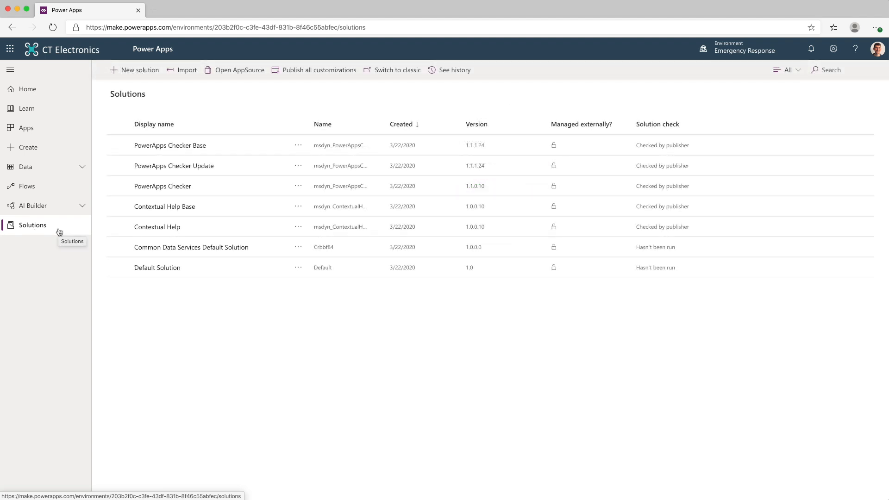
click(188, 70)
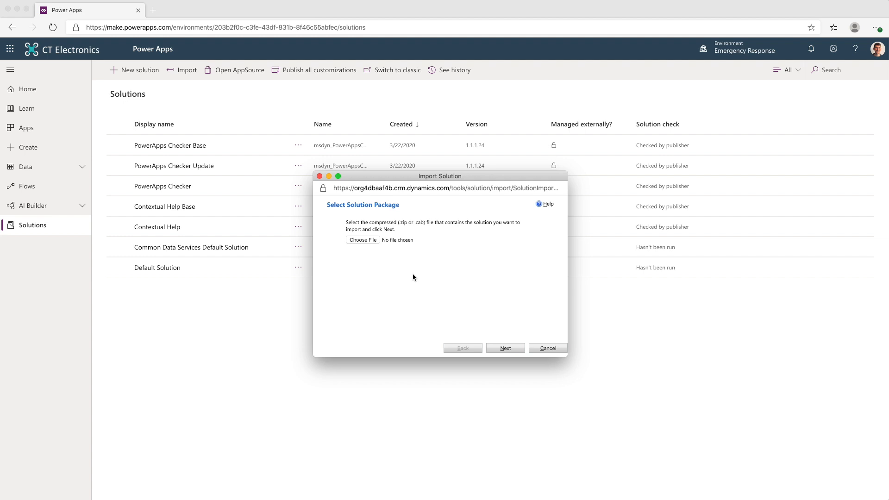
click(361, 239)
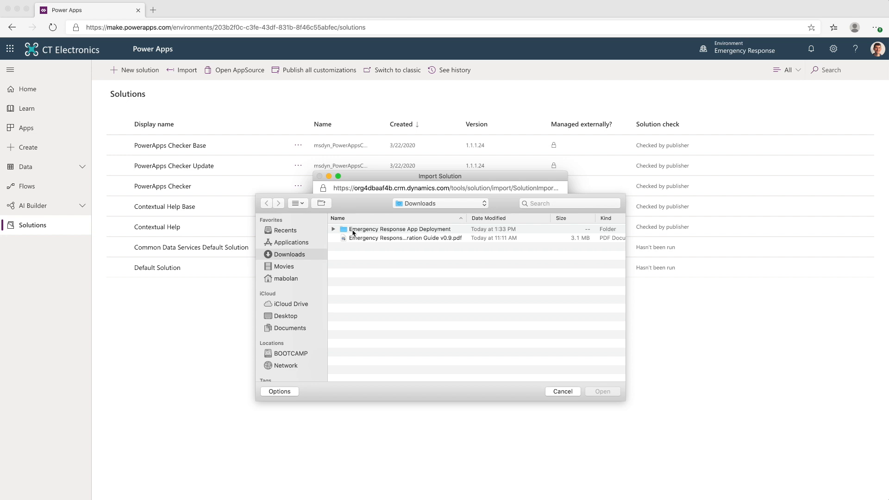
double_click(352, 230)
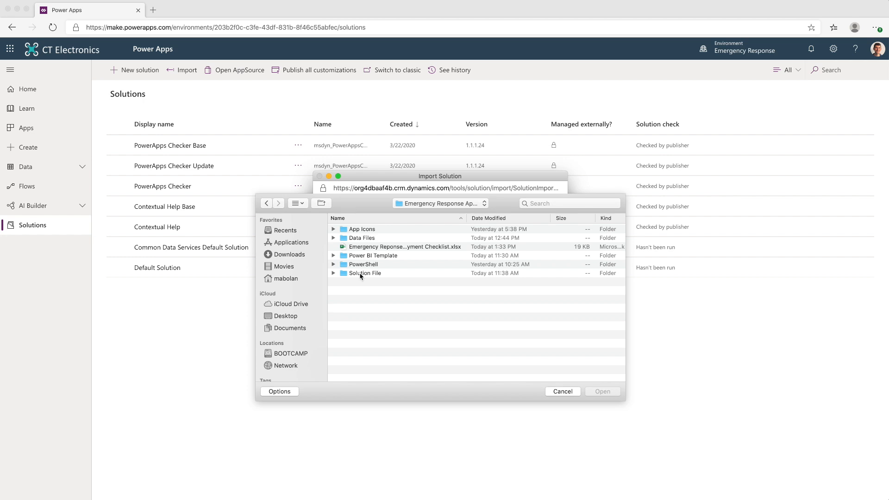
double_click(360, 273)
click(359, 229)
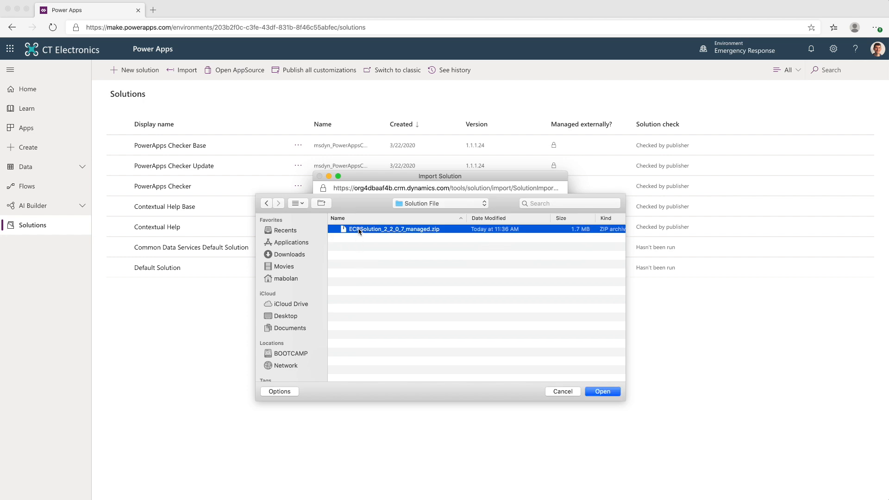
click(602, 391)
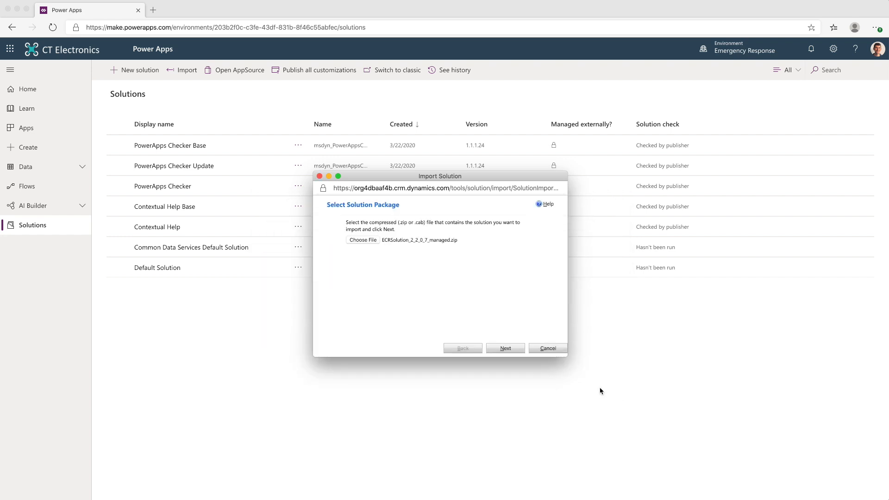
Import the solution package with SDK message processing steps enabled, and publish all customizations
click(509, 350)
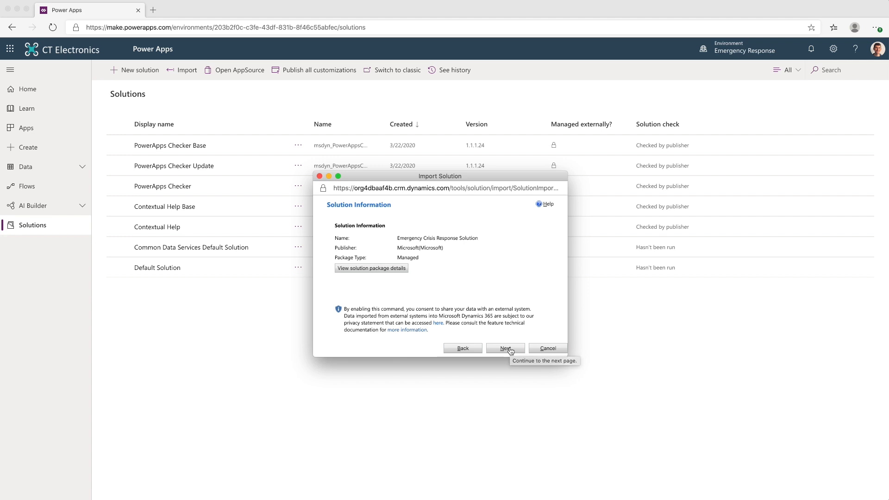
click(506, 349)
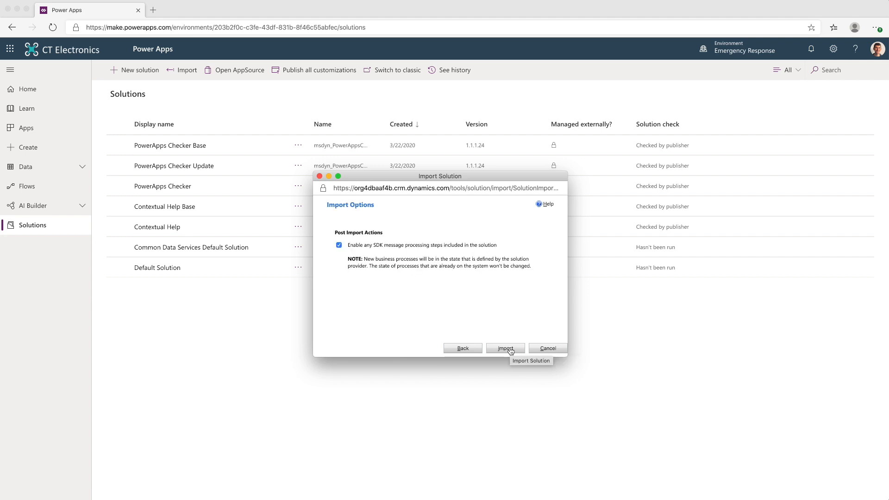
click(505, 349)
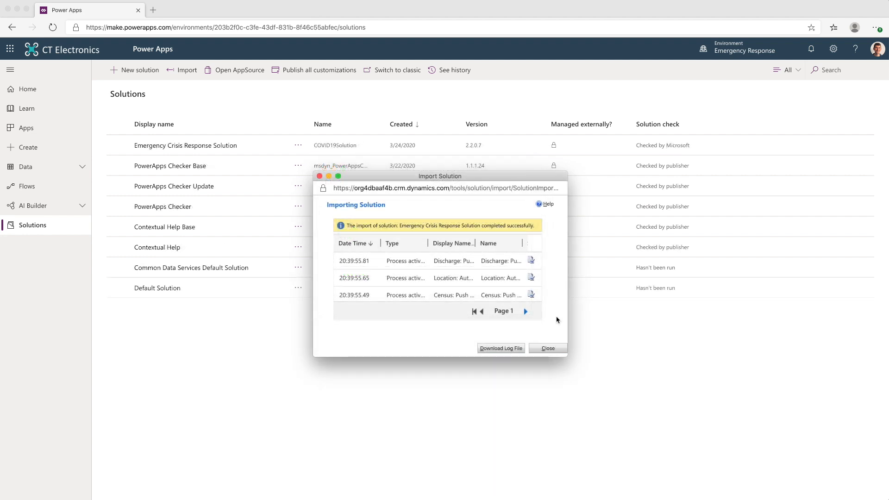
click(550, 349)
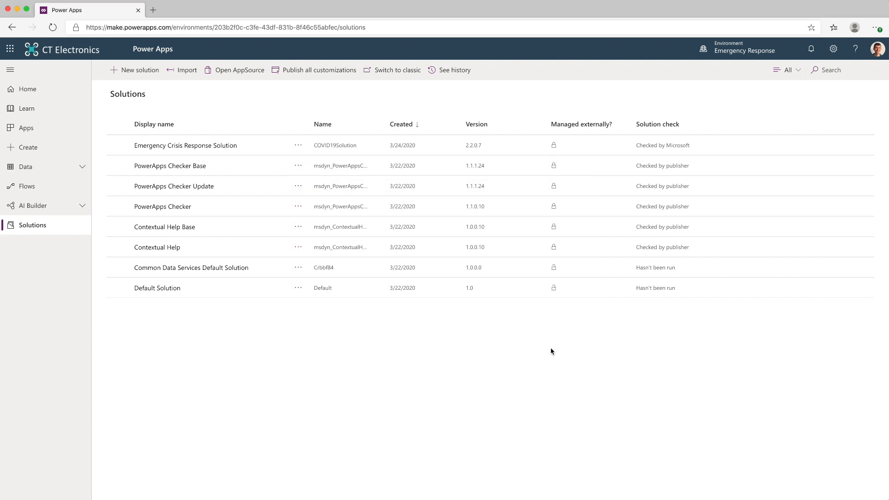
click(303, 74)
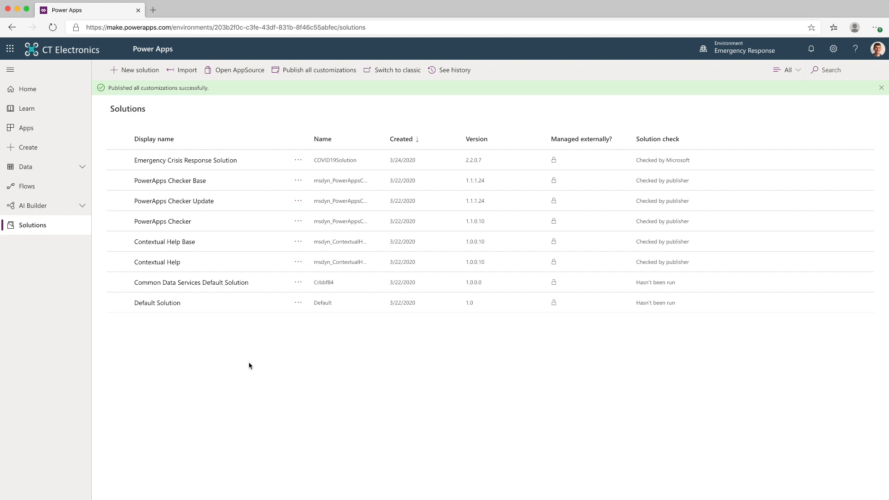
Open the environment's list of apps, and mark steps 3, 4 and 5 complete with X in the Excel deployment checklist
click(63, 134)
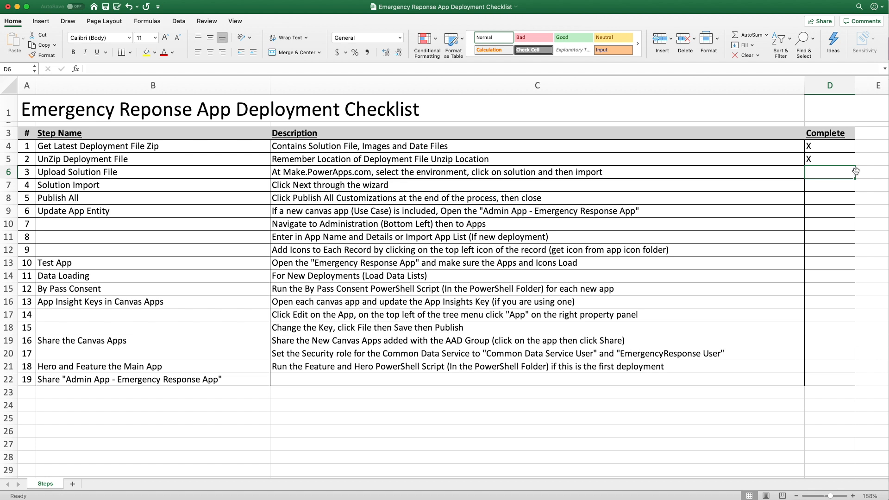
text(X)
key(Return)
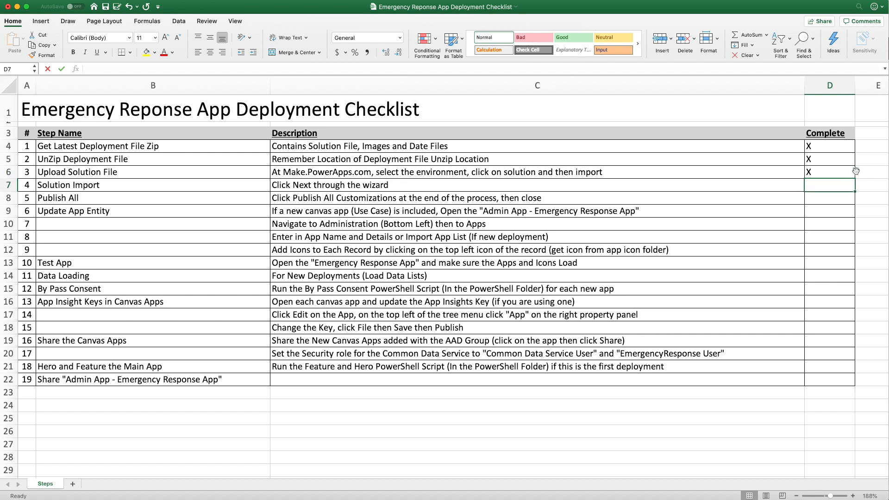
text(X)
key(Return)
text(X)
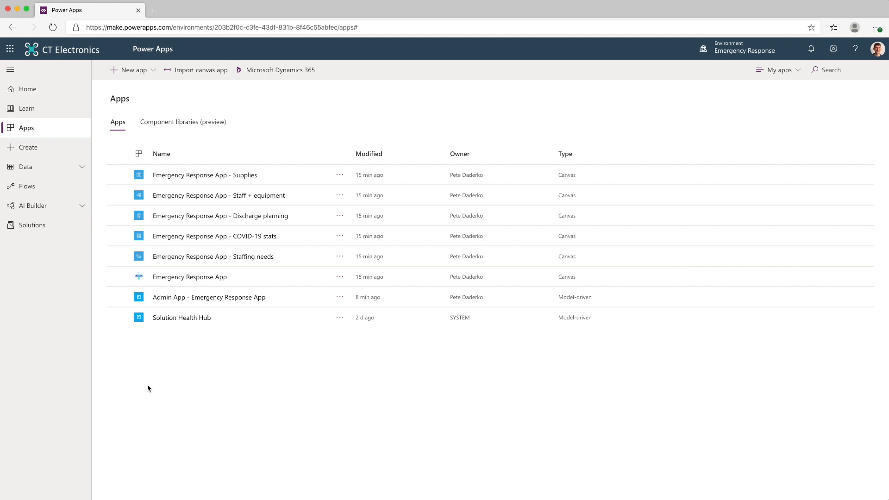
Back in Power Apps, open Admin App - Emergency Response App and switch to its Administration area
click(187, 298)
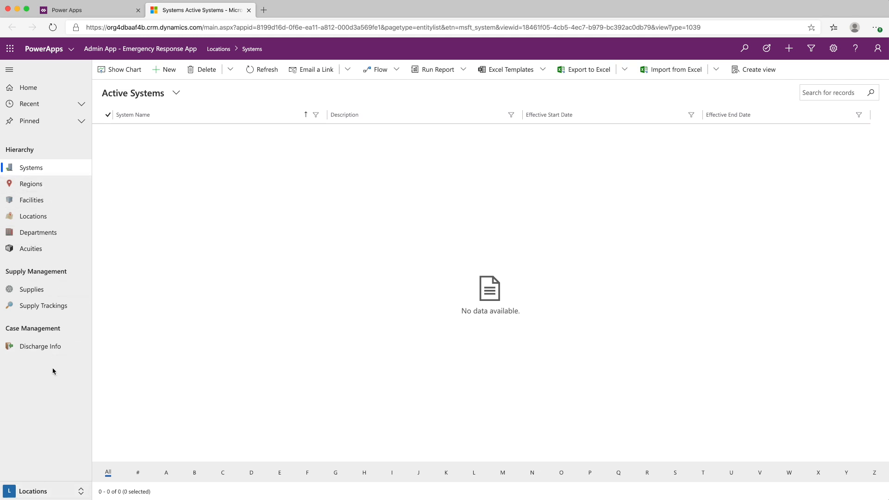
click(40, 492)
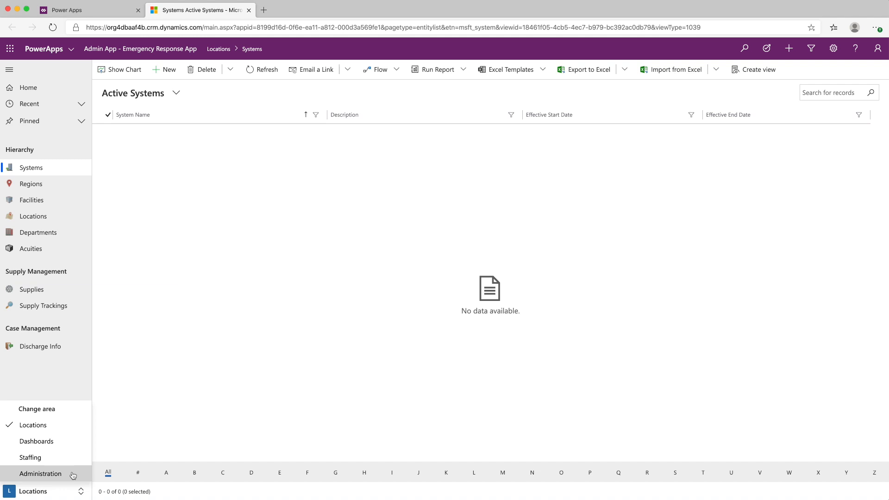
click(40, 473)
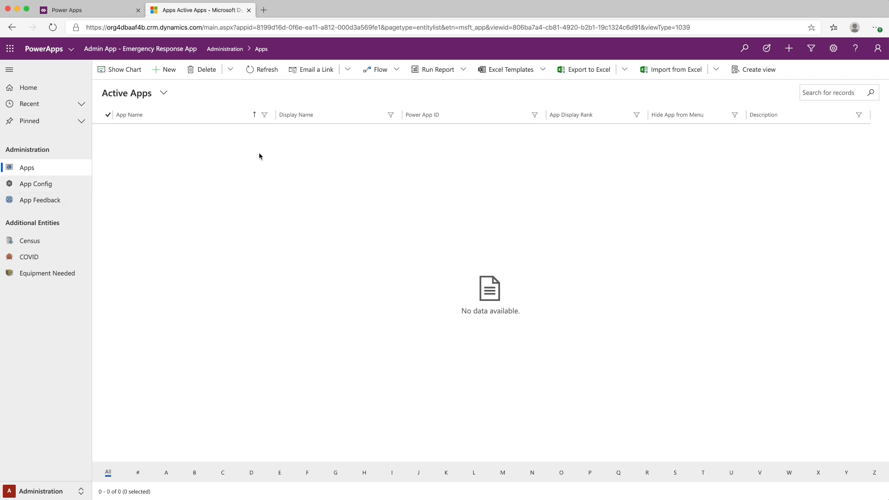
Import the app records from 00 - App Import.xlsx in the deployment folder's Data Files subfolder into Apps
click(663, 72)
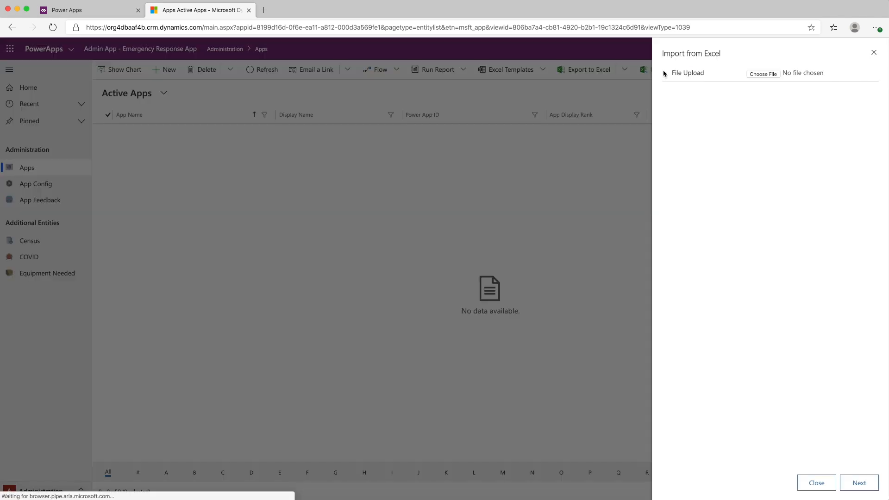
click(761, 74)
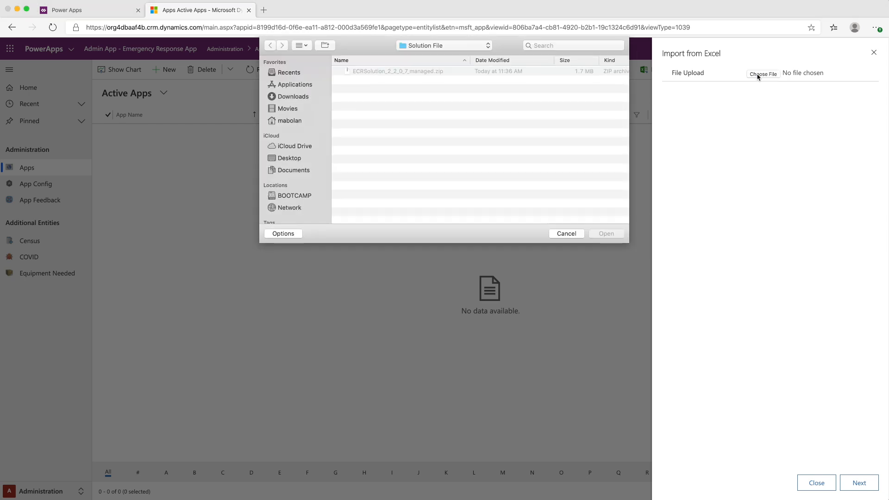
click(488, 45)
click(445, 53)
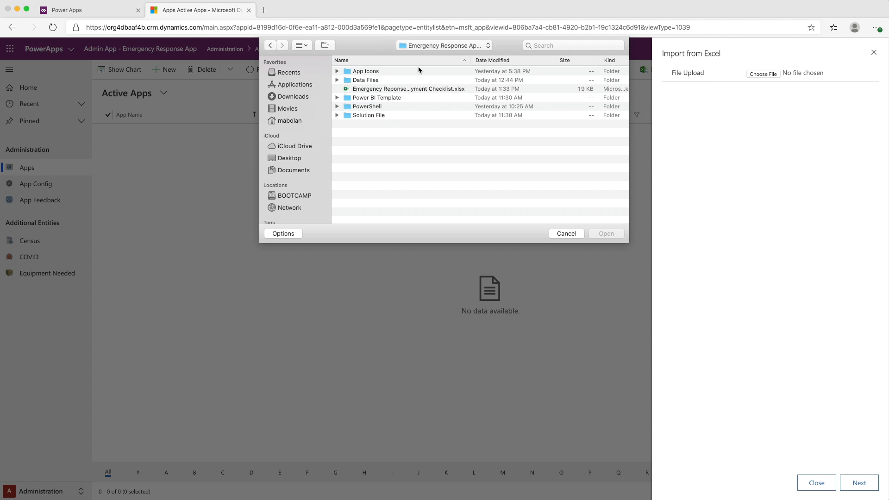
double_click(370, 81)
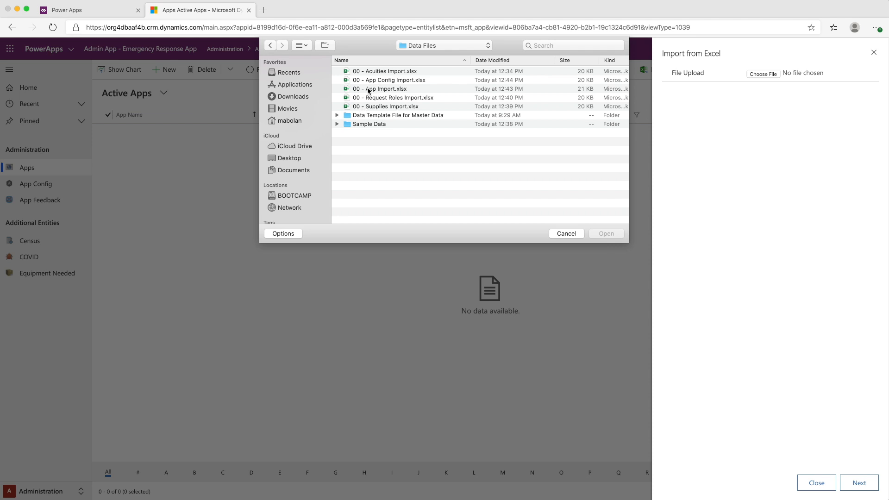
click(369, 89)
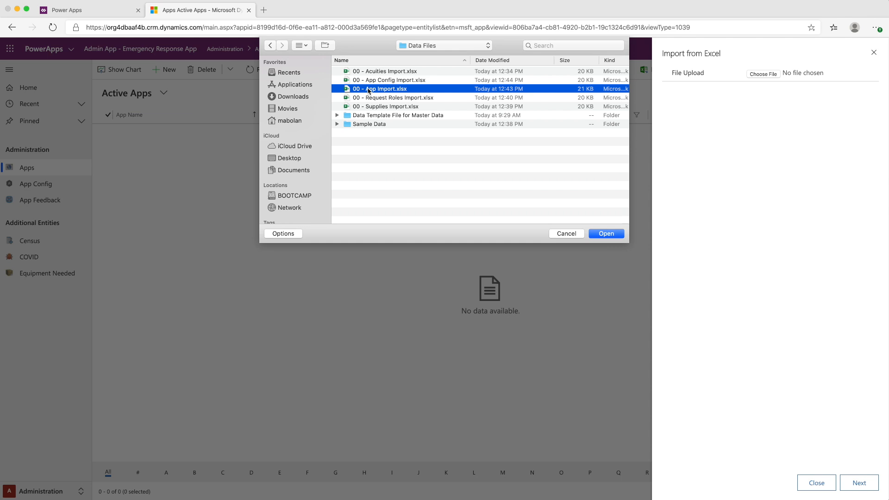
click(605, 233)
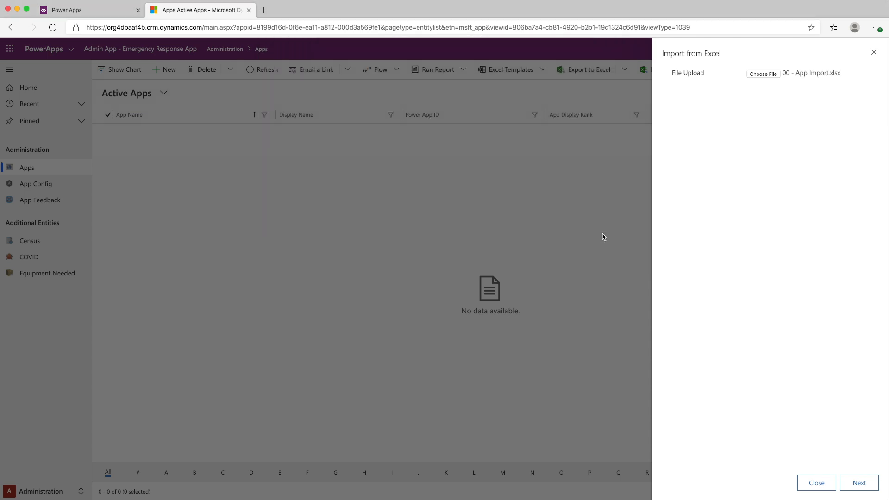
click(853, 482)
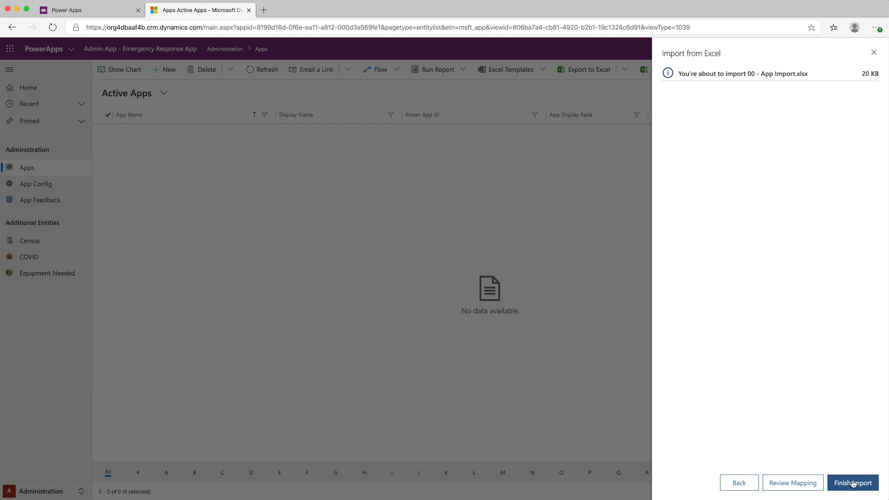
click(853, 482)
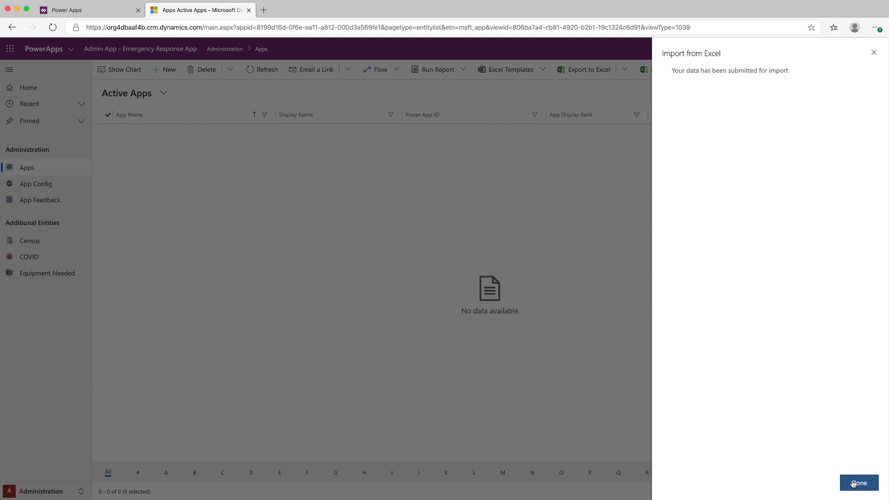
click(853, 482)
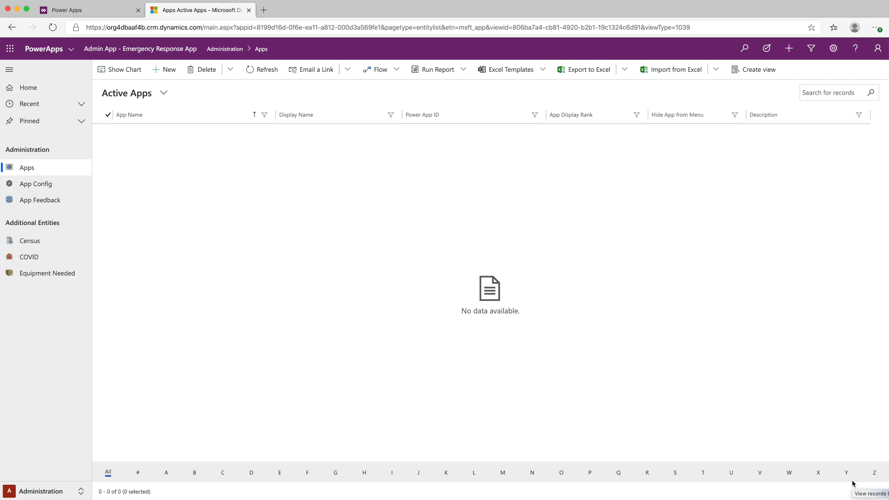
Import 00 - App Config Import.xlsx into App Config and refresh the list of records
click(50, 185)
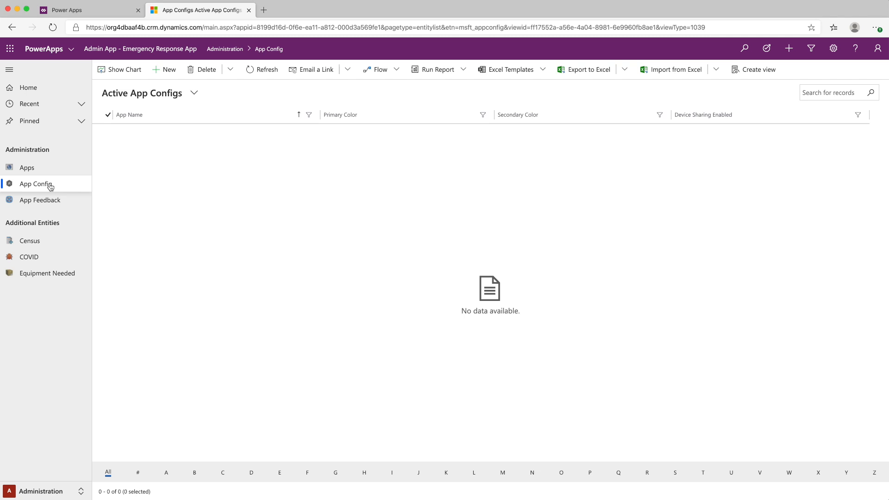
click(665, 72)
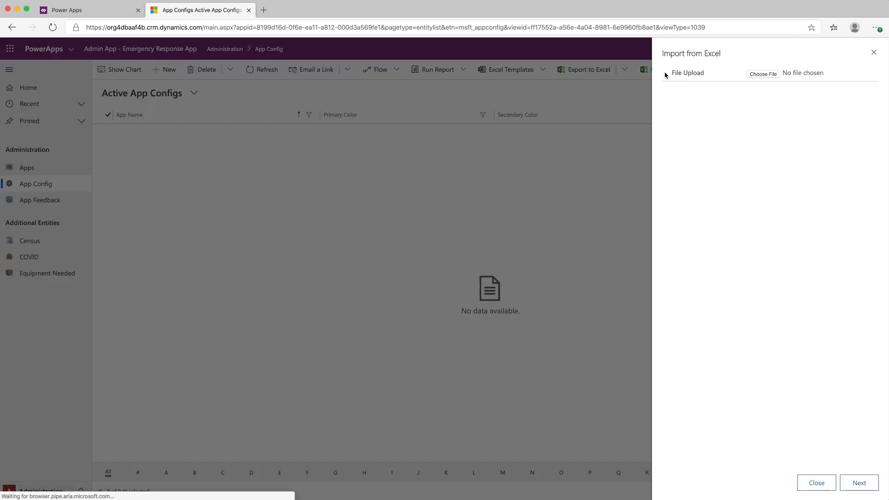
click(770, 74)
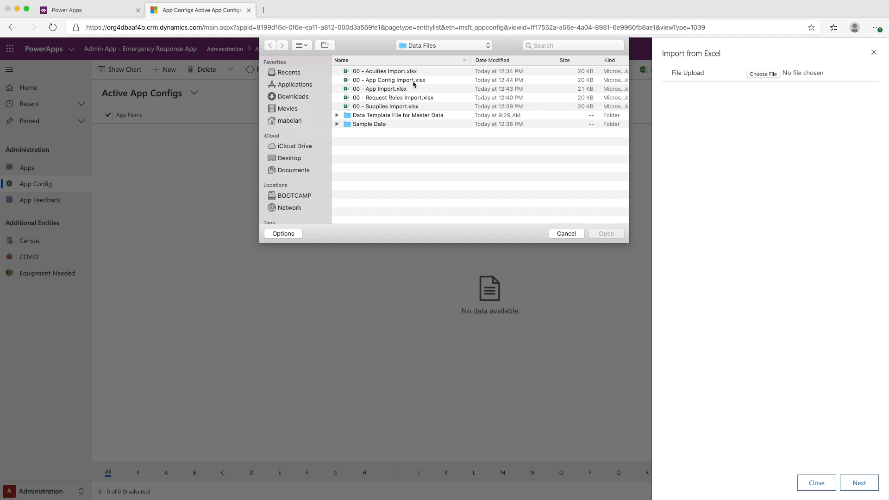
click(413, 81)
click(606, 235)
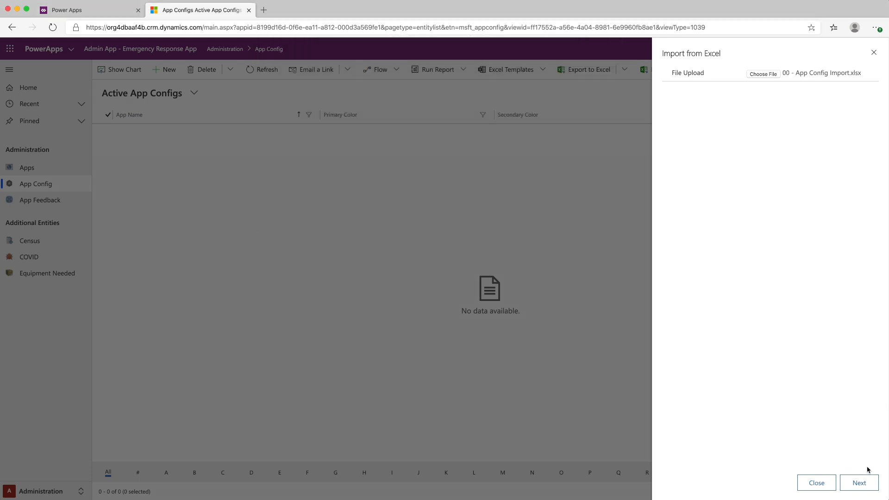
click(860, 482)
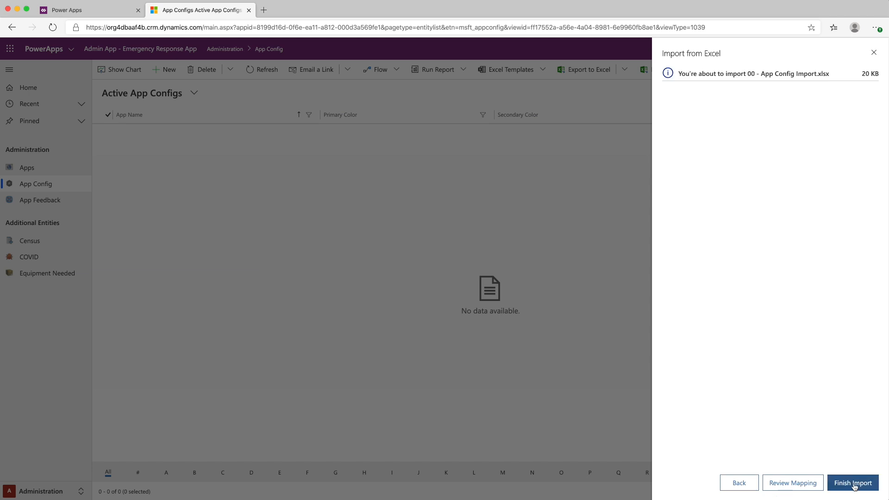
click(853, 482)
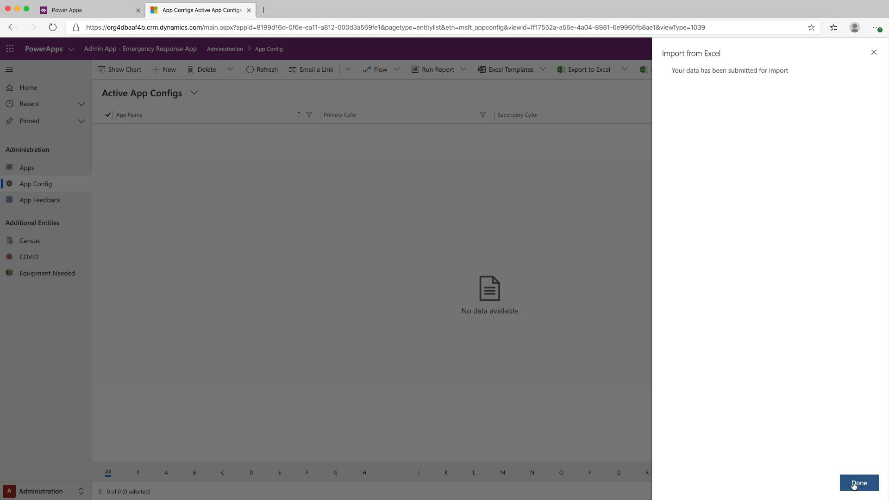
click(853, 482)
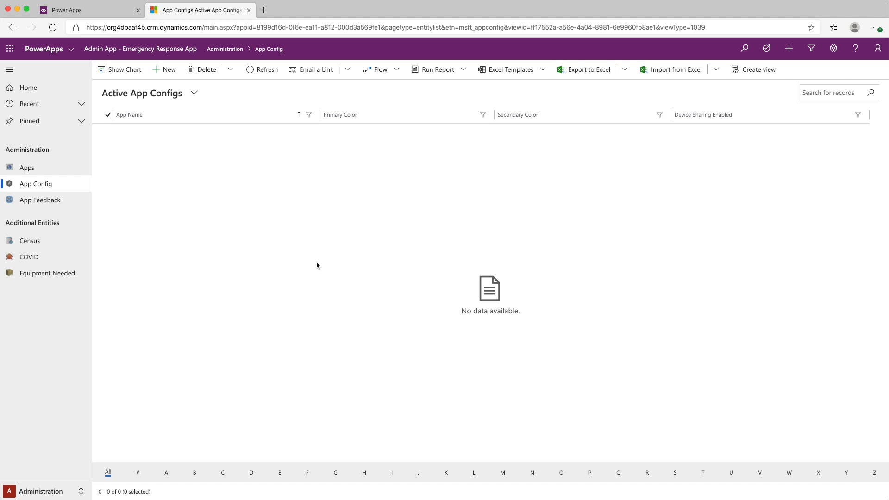
click(255, 70)
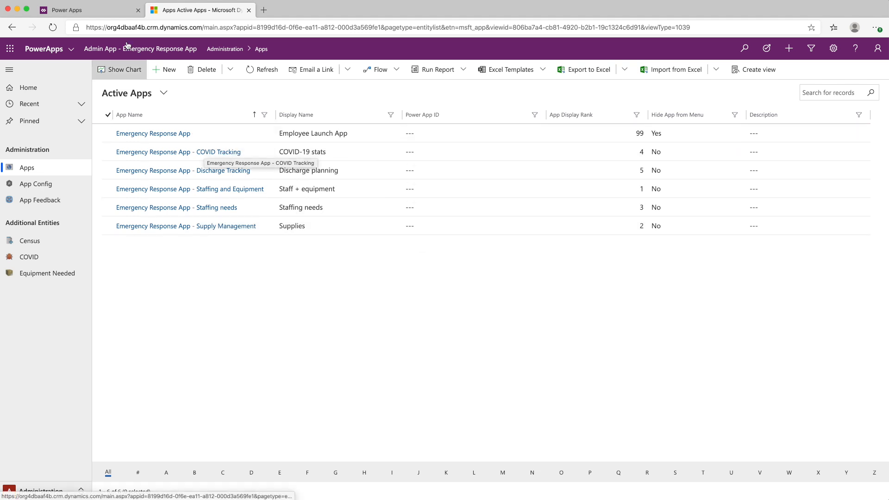
Switch to the Power Apps maker portal, open the details of Emergency Response App and copy its App ID
click(105, 14)
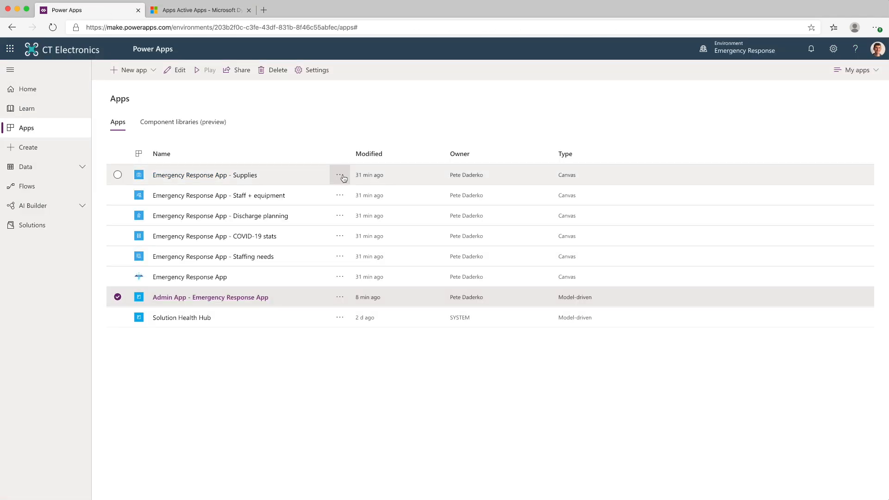
click(340, 276)
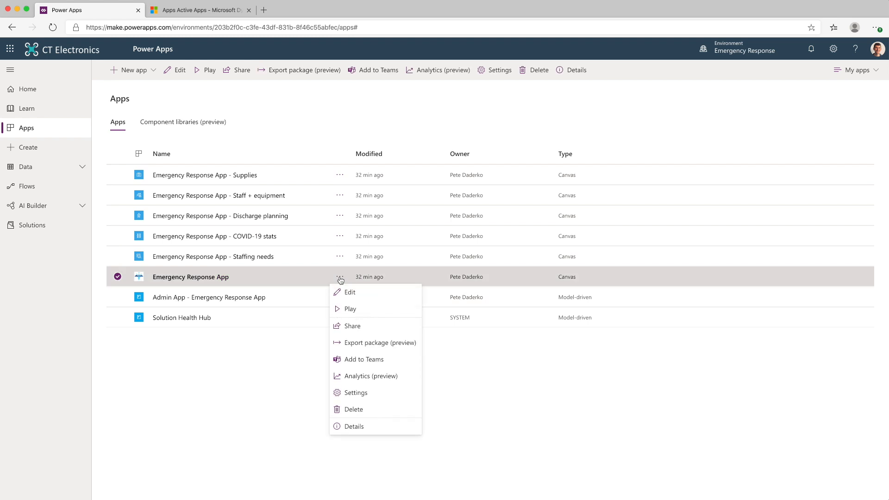
click(352, 426)
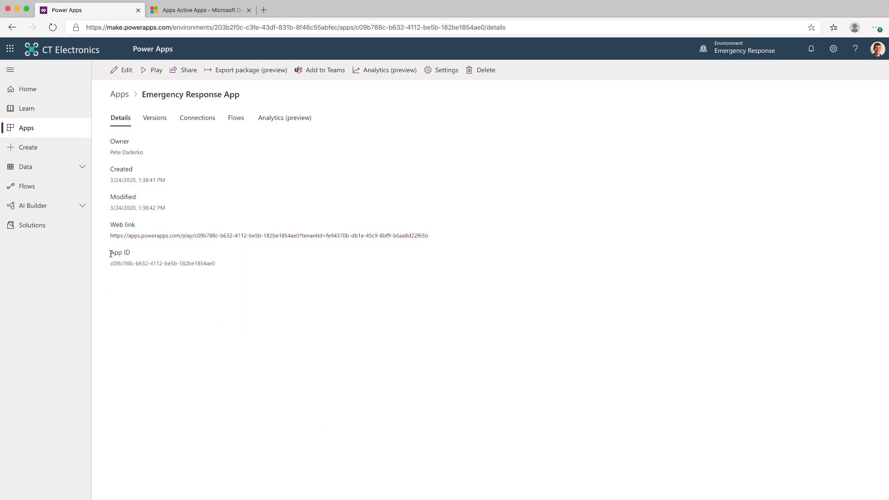
drag(111, 263, 215, 262)
key(super+c)
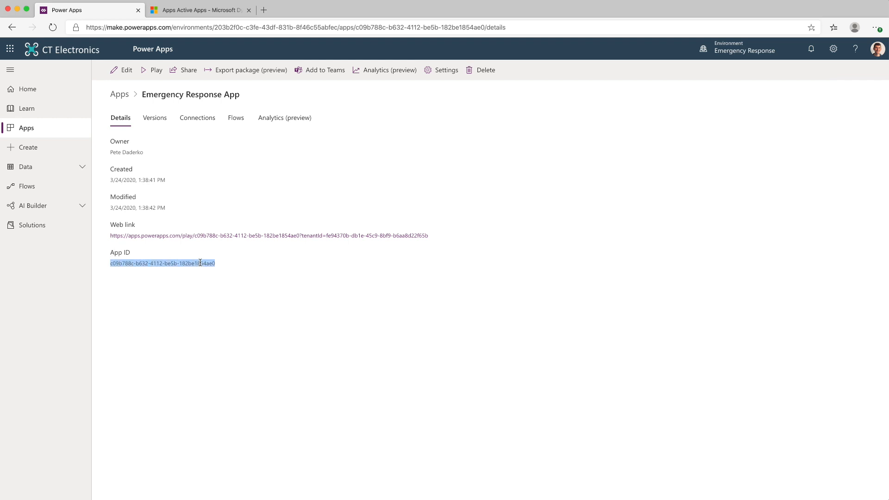
Back in the admin app, paste the copied ID as the Emergency Response App record's Power App ID and save the record
click(180, 10)
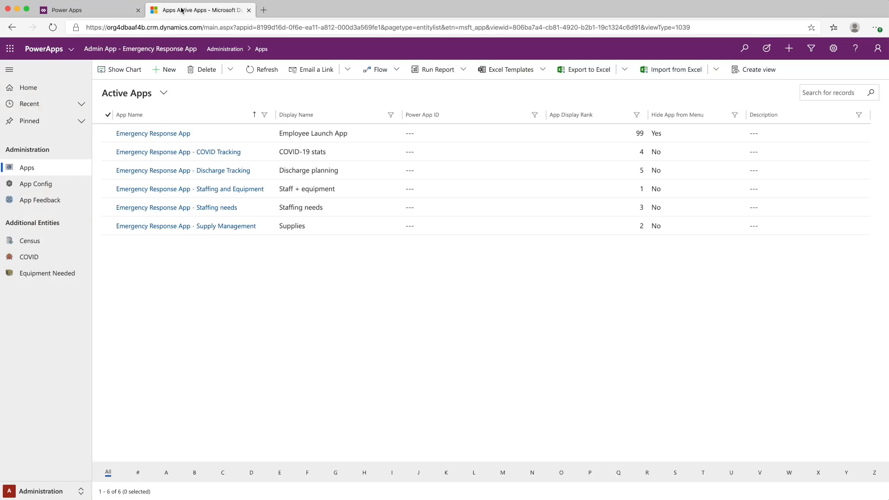
click(180, 137)
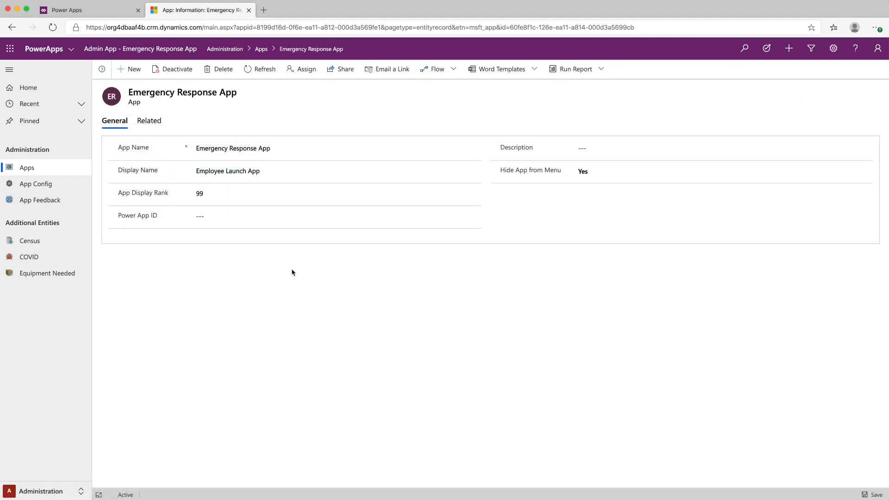
click(250, 217)
key(super+v)
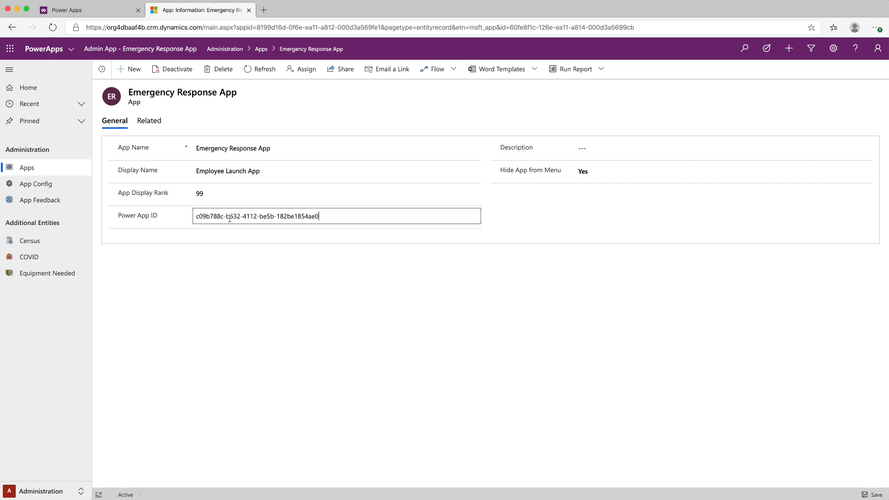
click(868, 494)
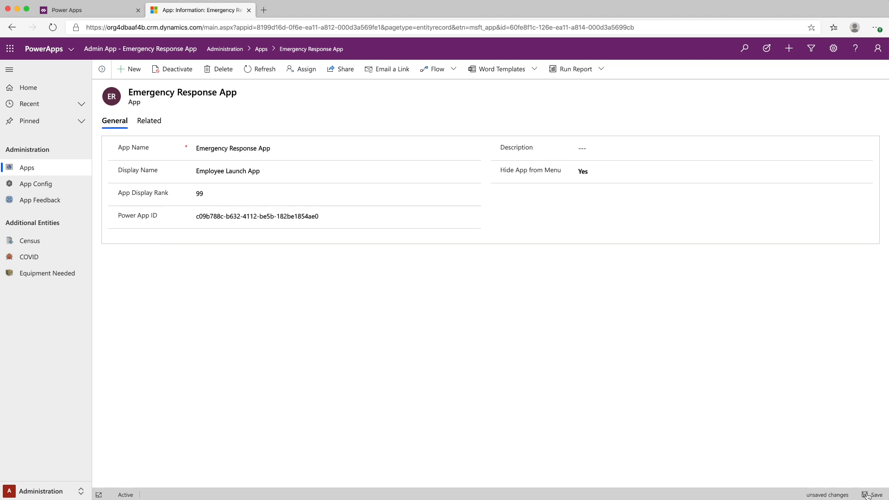
click(102, 70)
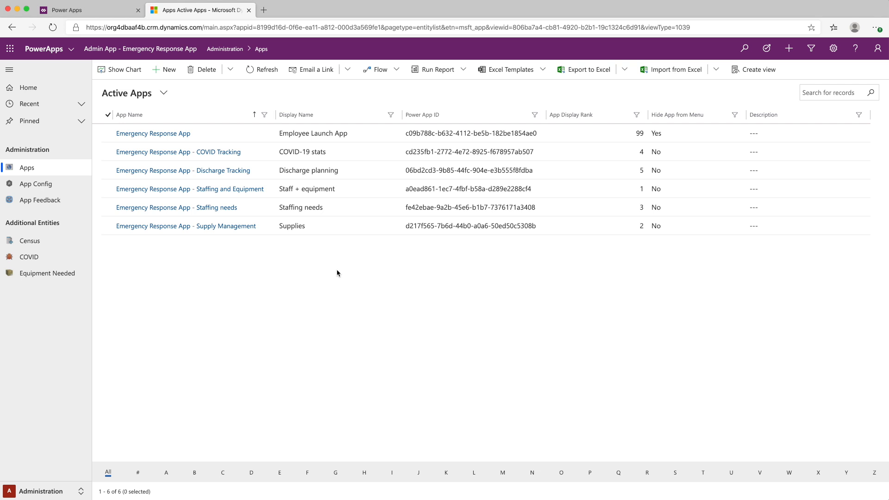
Set the Emergency Response App record's image to Emergency Response App.png from the deployment folder's App Icons subfolder
click(152, 134)
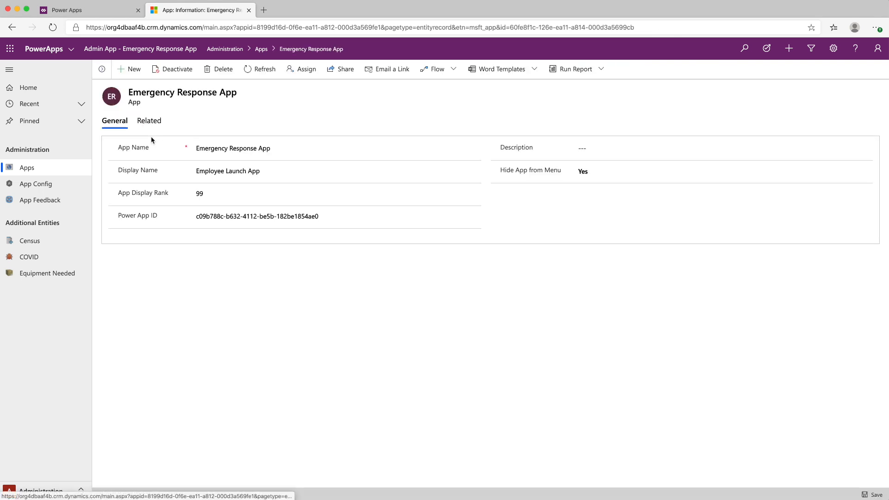
click(111, 105)
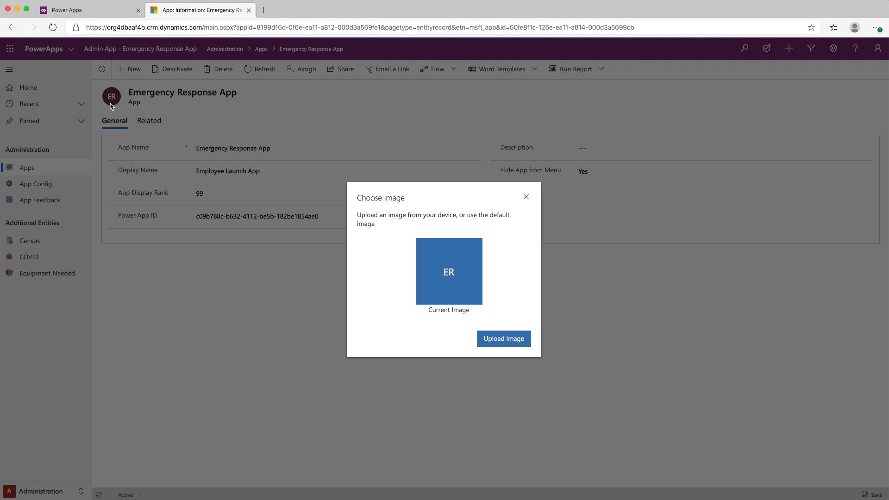
click(514, 339)
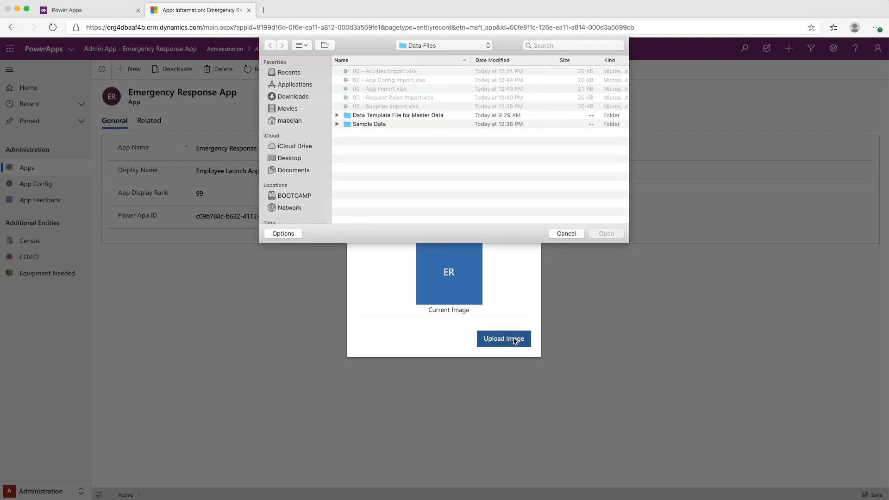
click(449, 45)
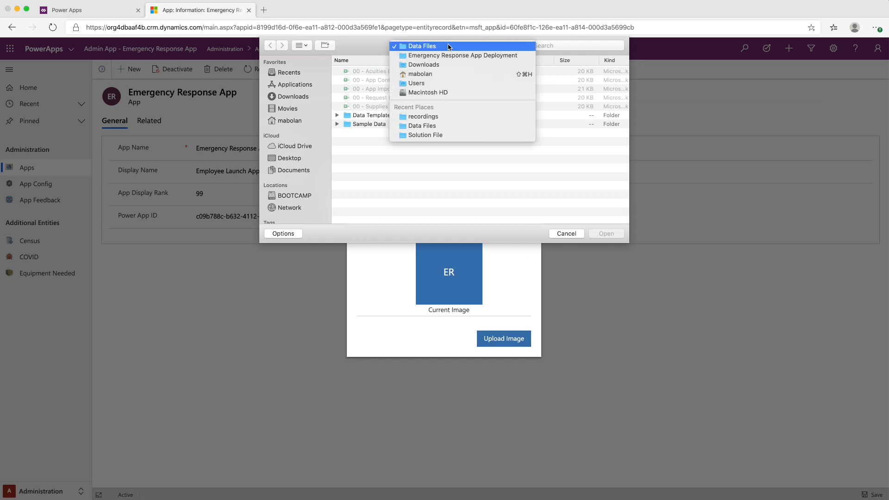
click(447, 59)
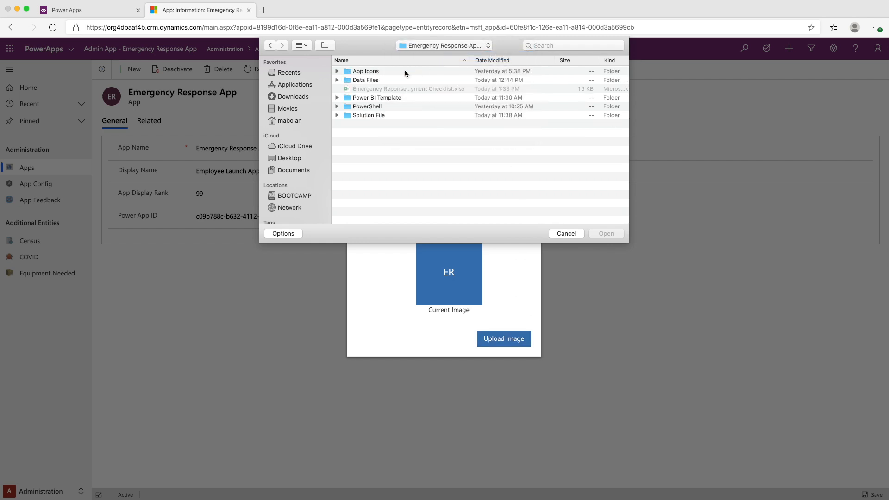
click(371, 72)
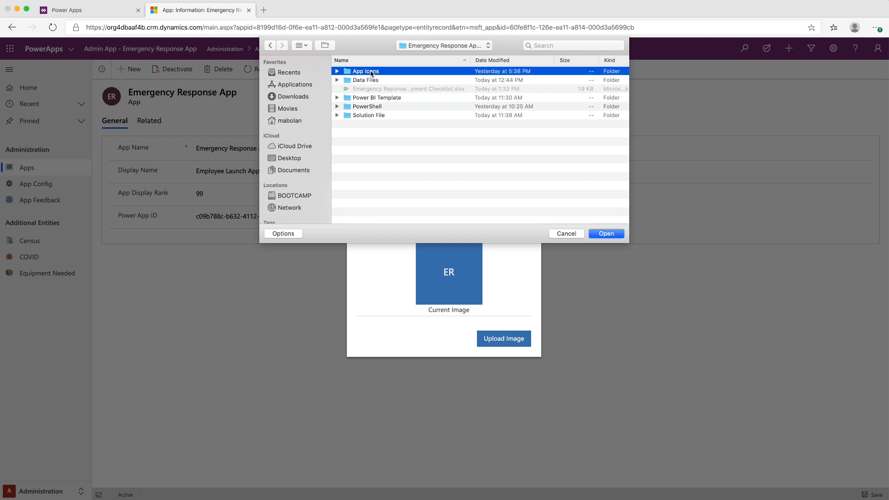
double_click(372, 72)
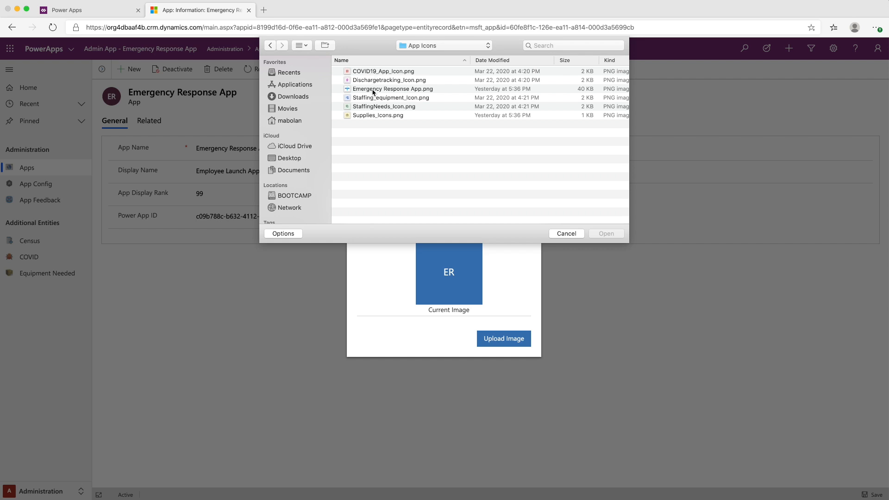
click(372, 90)
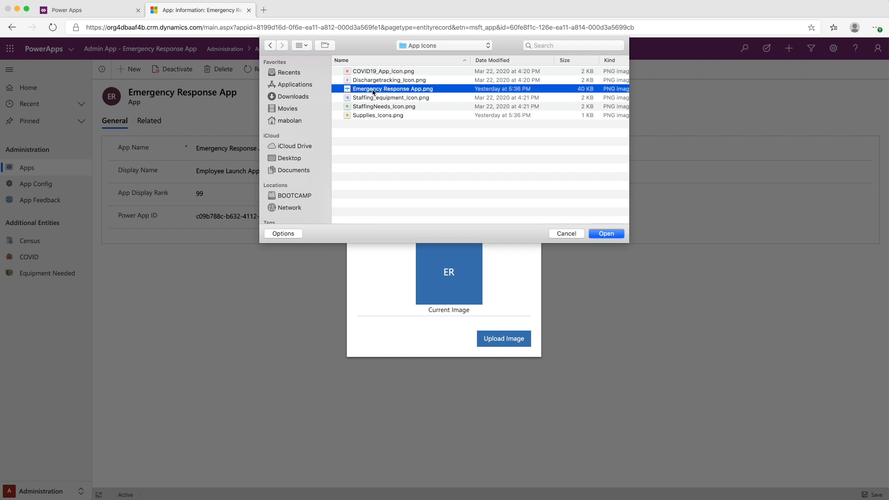
click(606, 234)
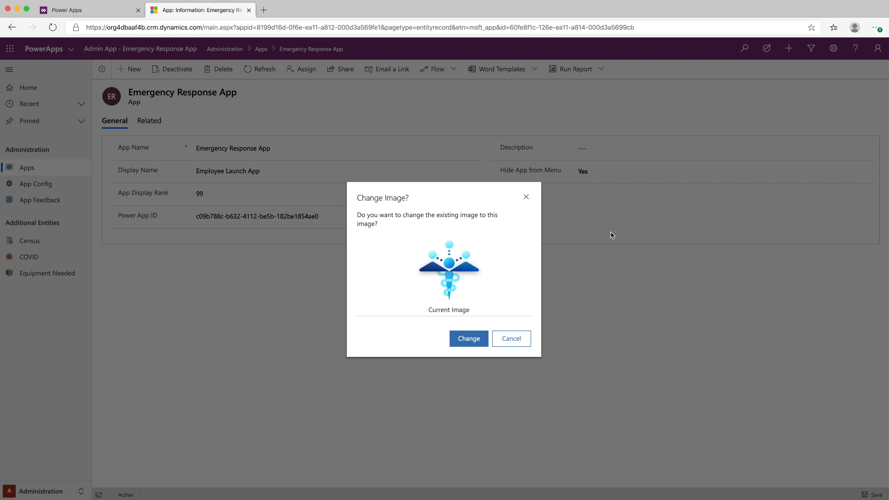
click(476, 339)
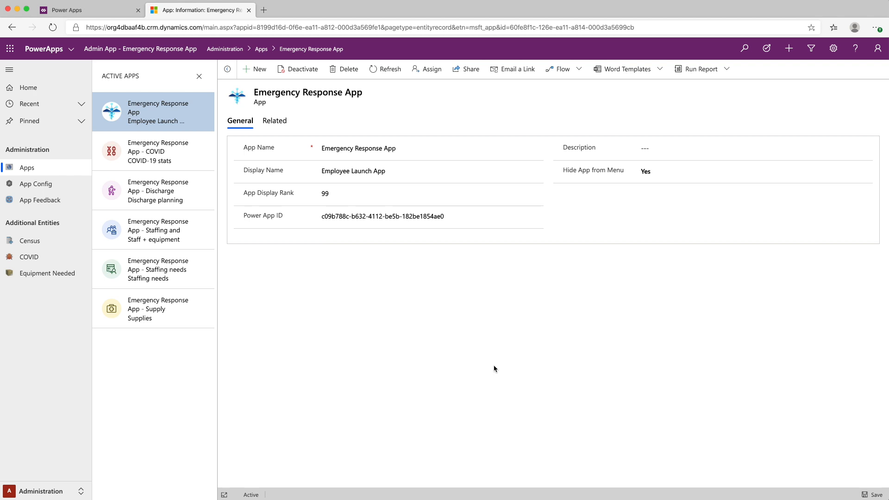
Open the Emergency Response App record in App Config to review its settings
click(43, 182)
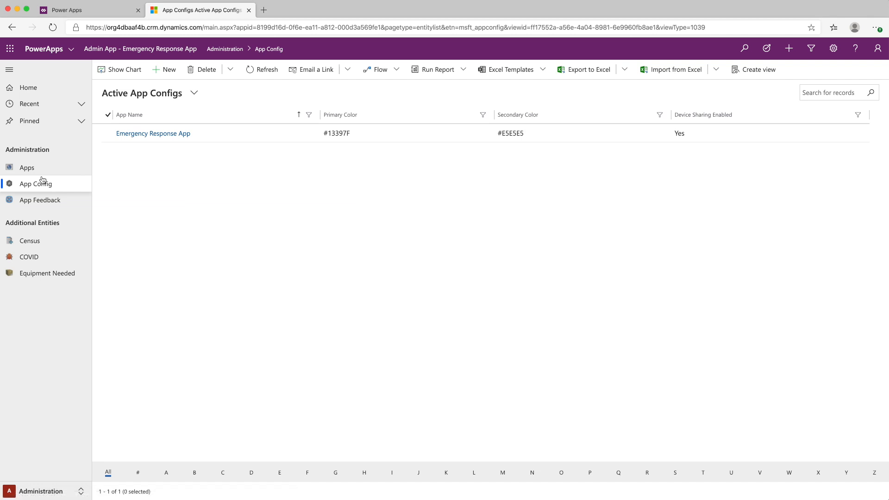
click(160, 135)
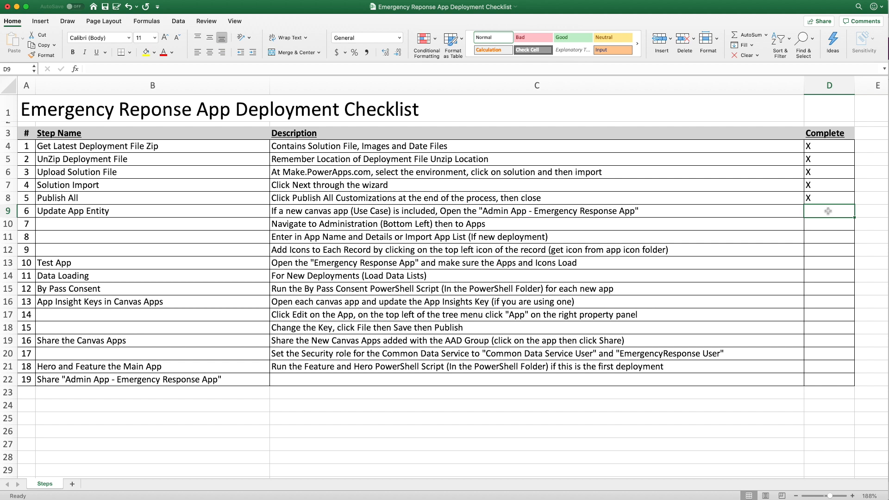
In the Excel deployment checklist, mark steps 6 to 9 as complete with an X
text(X)
key(Return)
text(X)
key(Return)
text(X)
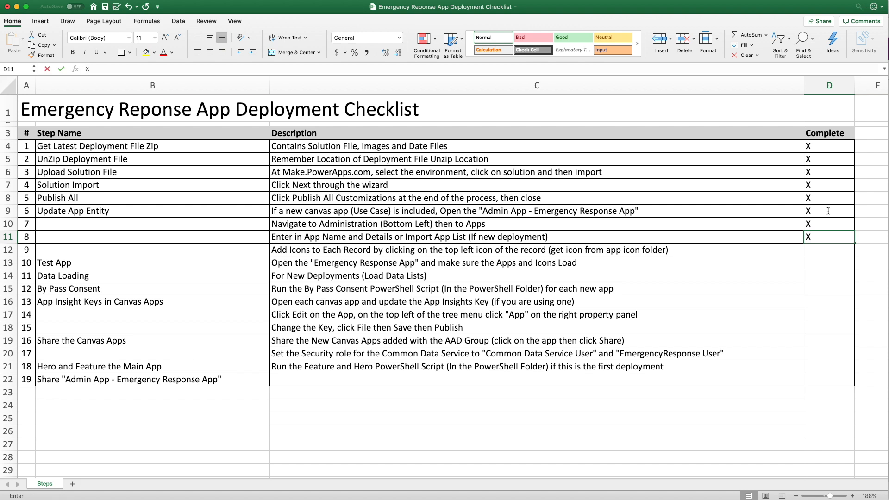
key(Return)
text(X)
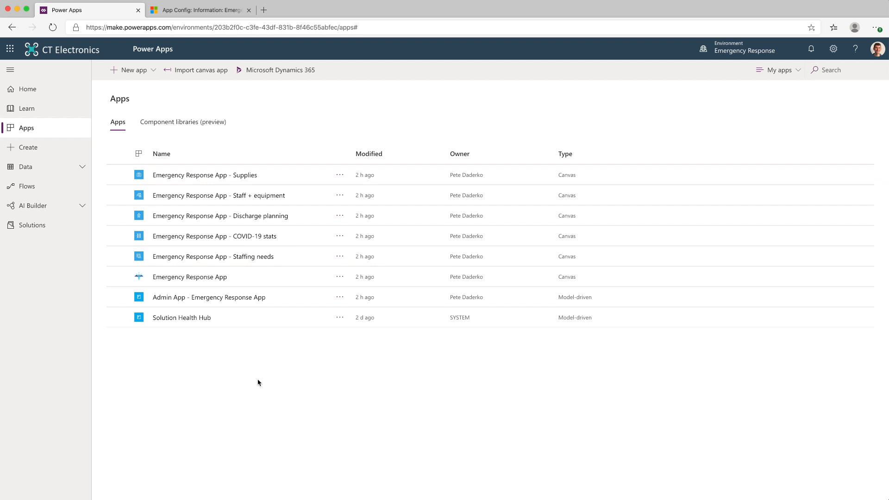
In Power Apps, test Emergency Response App by opening Staff + equipment with location access allowed, and mark step 10 with an X in the Excel checklist
click(207, 277)
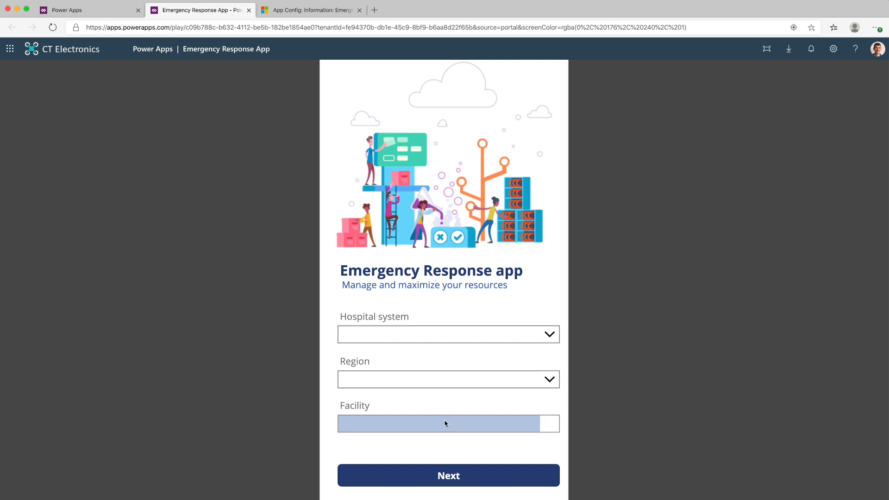
click(454, 480)
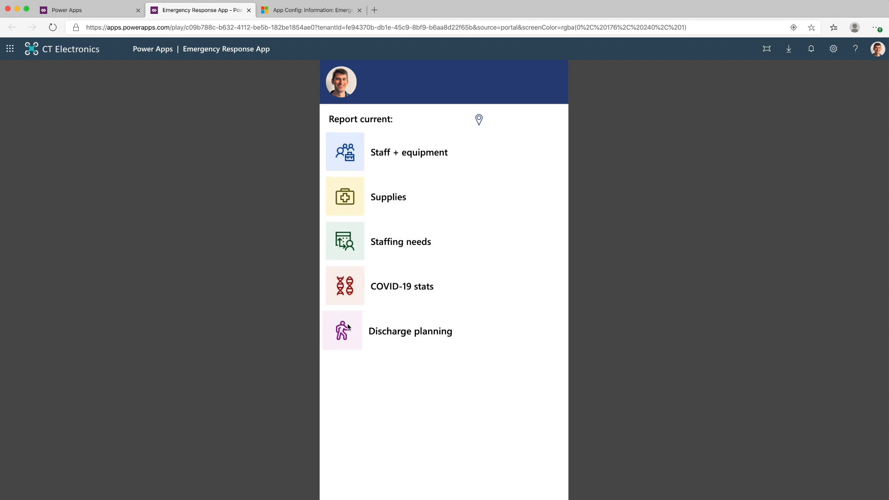
click(402, 146)
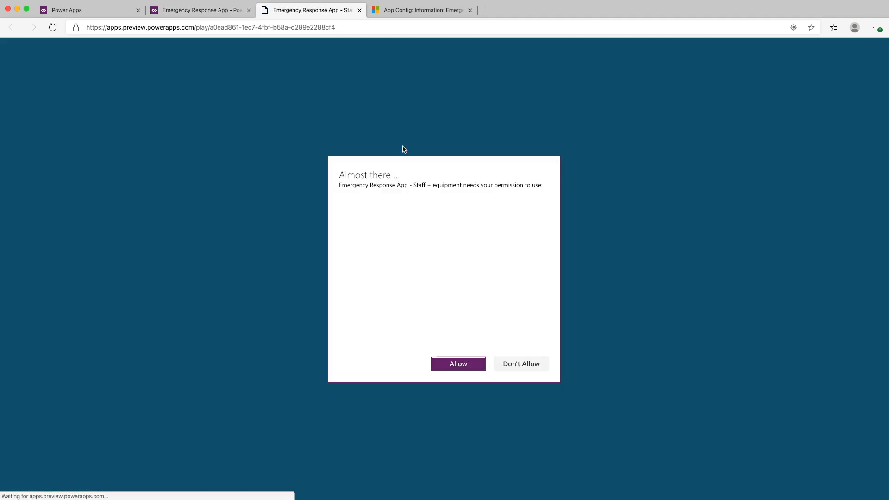
click(458, 363)
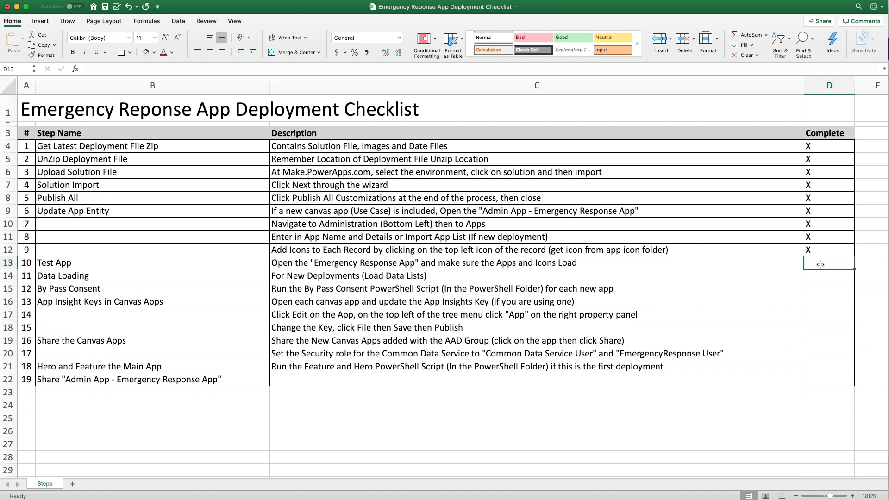
text(X)
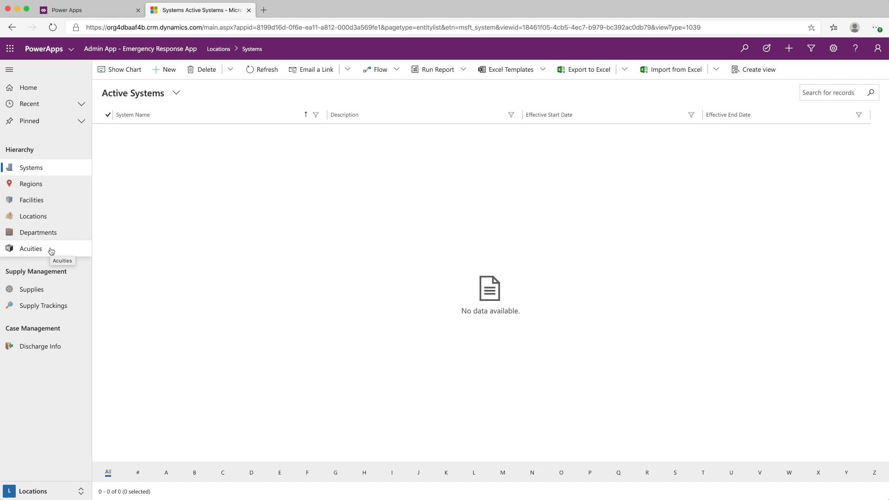
In the admin app's Locations area, import 00 - Acuities Import.xlsx into Acuities
click(51, 250)
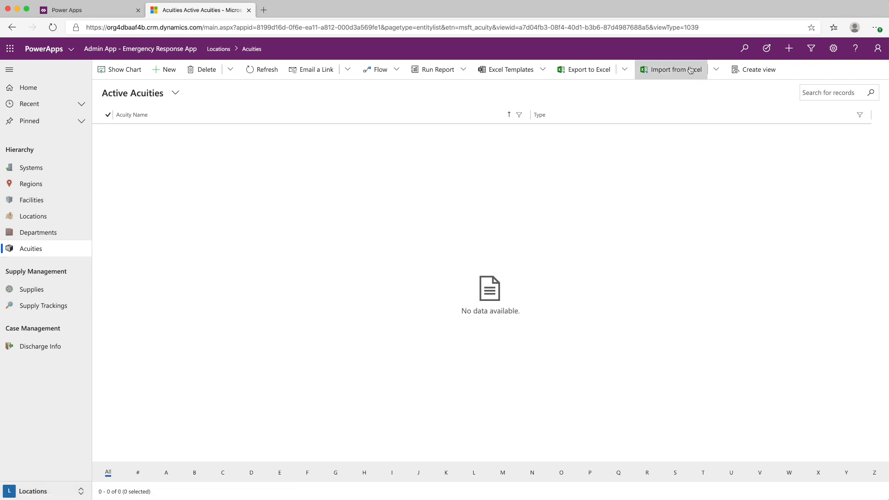
click(690, 70)
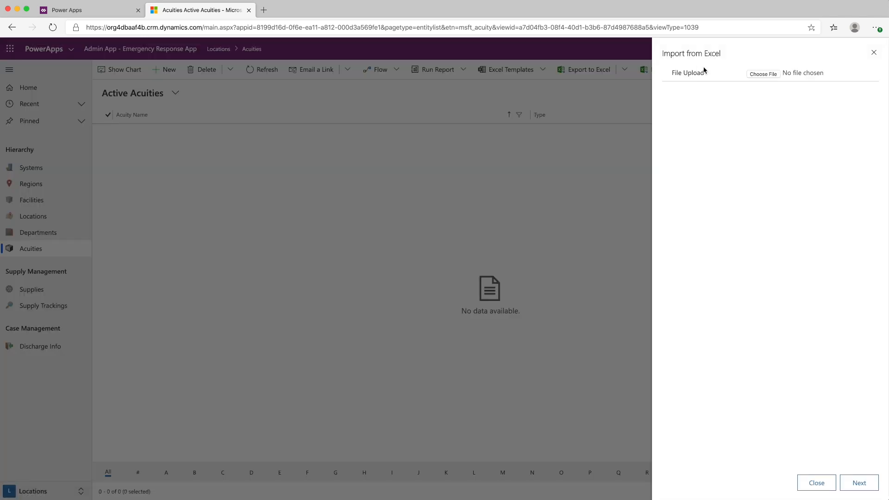
click(763, 74)
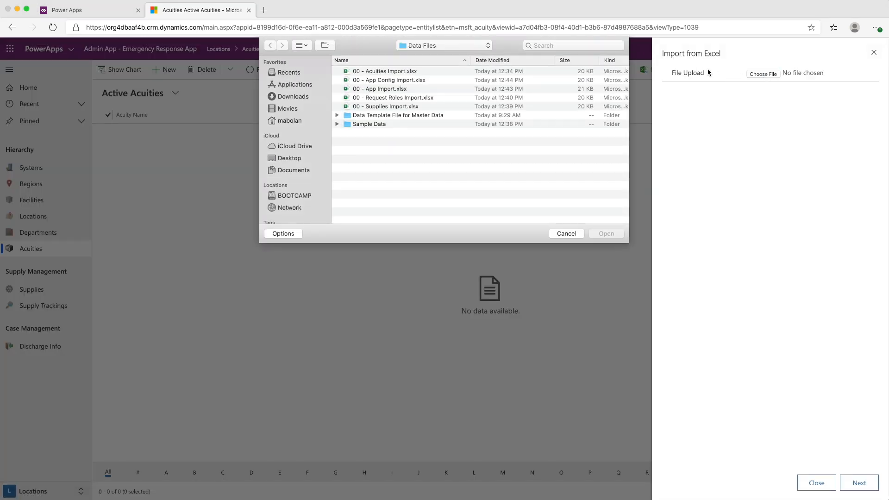
click(376, 72)
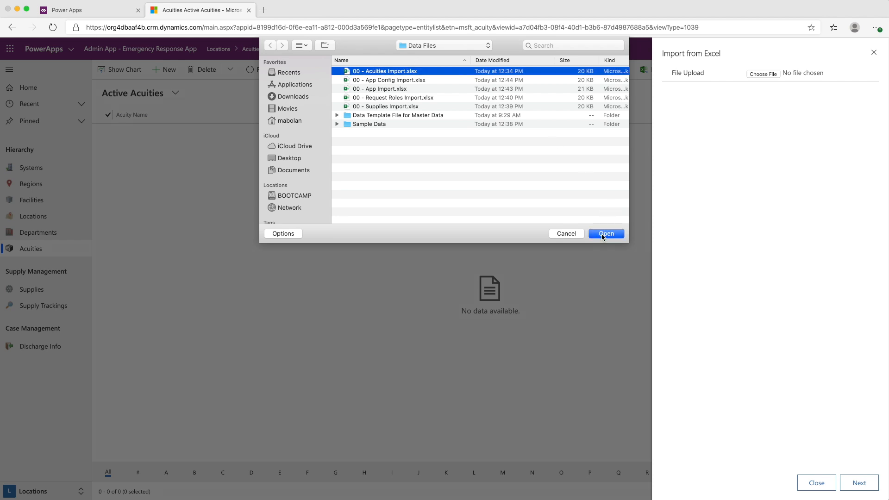
click(603, 234)
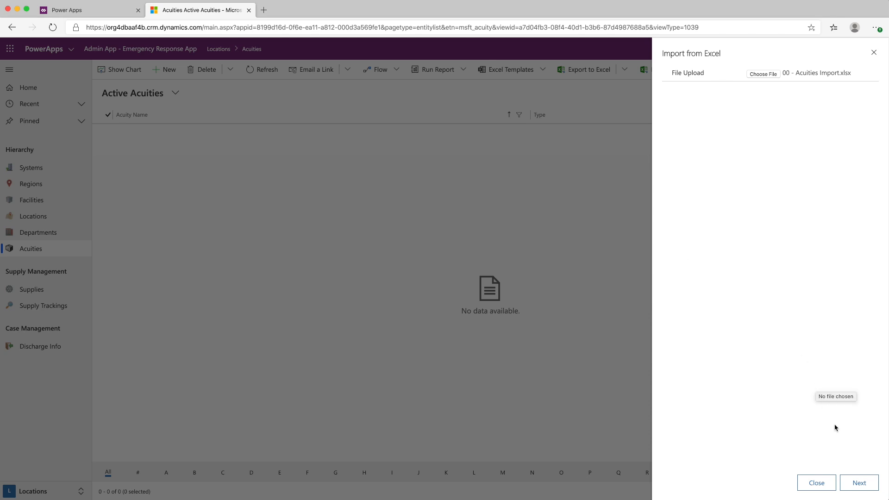
click(856, 483)
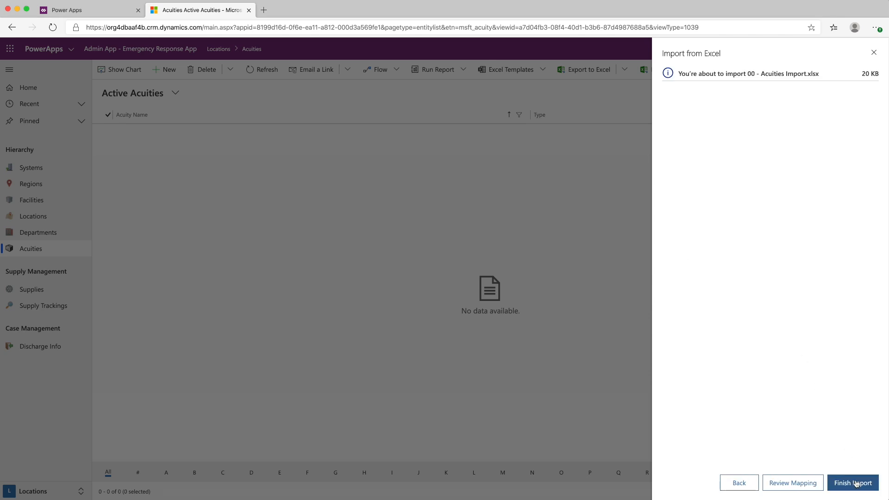
click(856, 483)
click(856, 483)
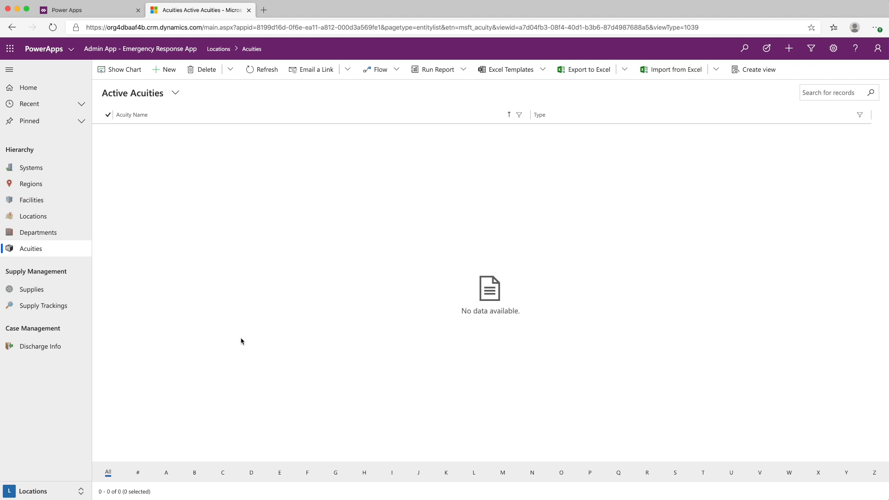
Import 00 - Supplies Import.xlsx from the Data Files folder into Supplies
click(59, 291)
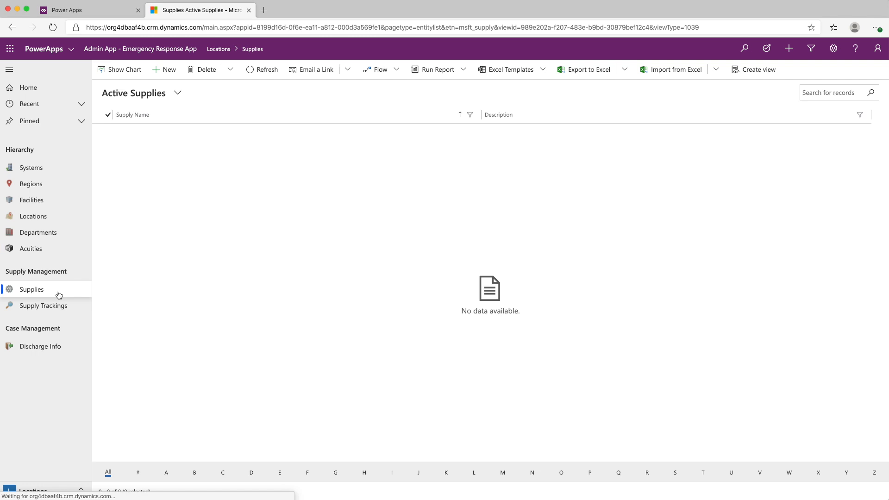
click(678, 69)
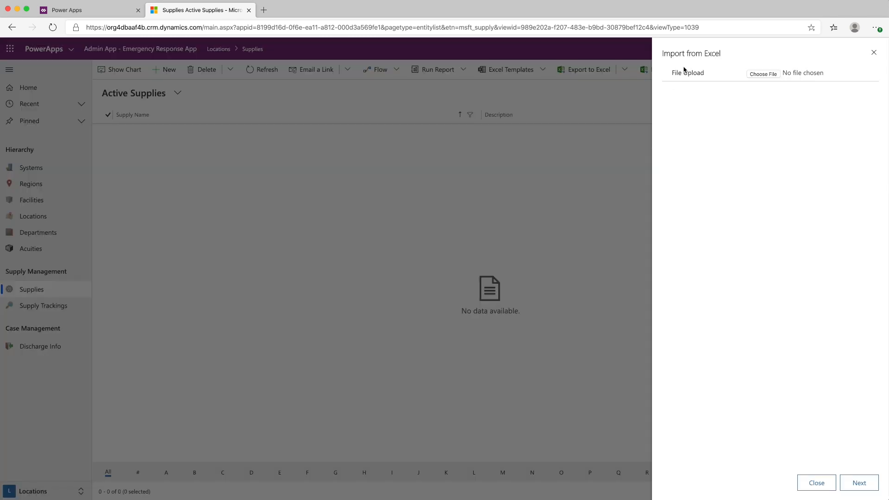
click(759, 73)
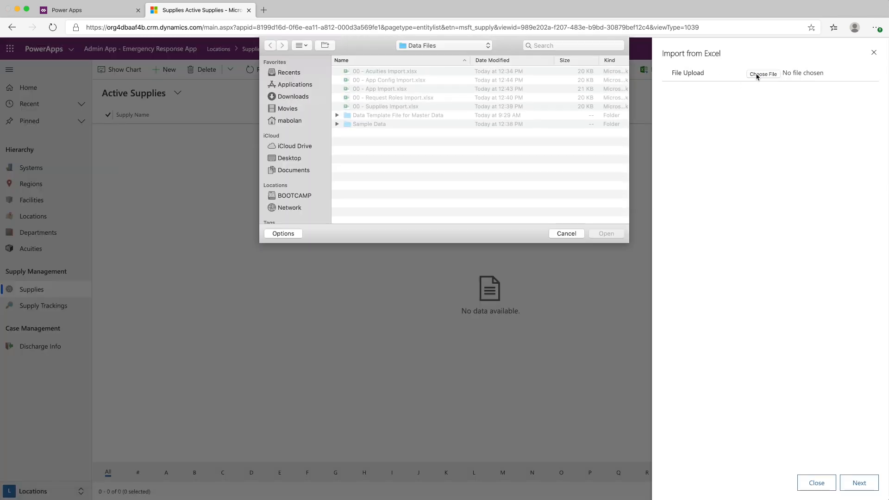
click(390, 108)
click(604, 234)
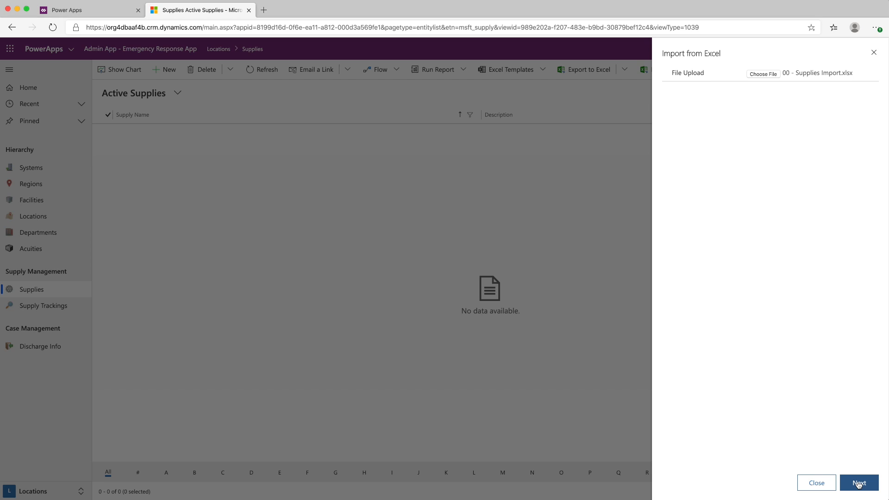
click(857, 481)
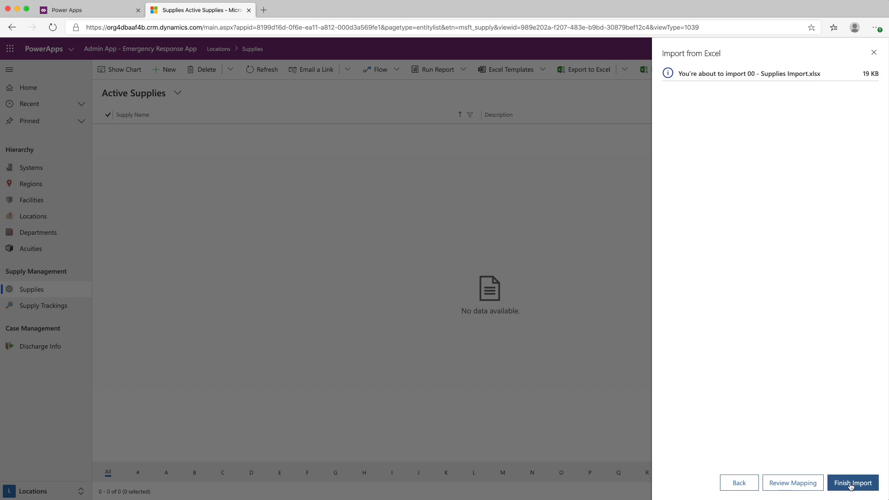
click(851, 483)
click(851, 485)
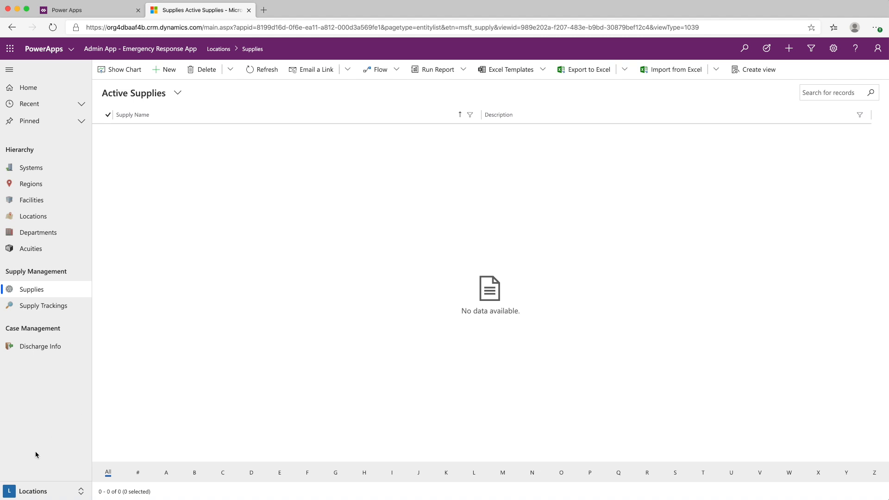
In the admin app's Staffing area, import 00 - Request Roles Import.xlsx into Request Roles, then check the Supplies records in Locations
click(26, 493)
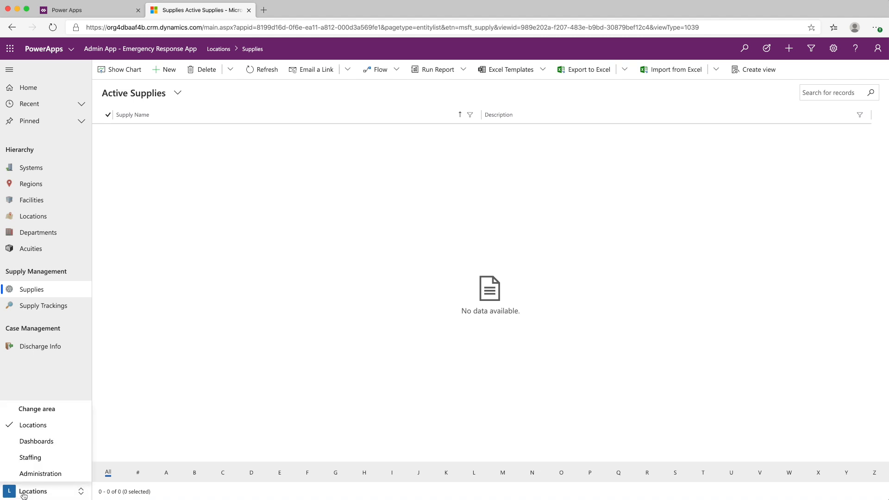
click(38, 461)
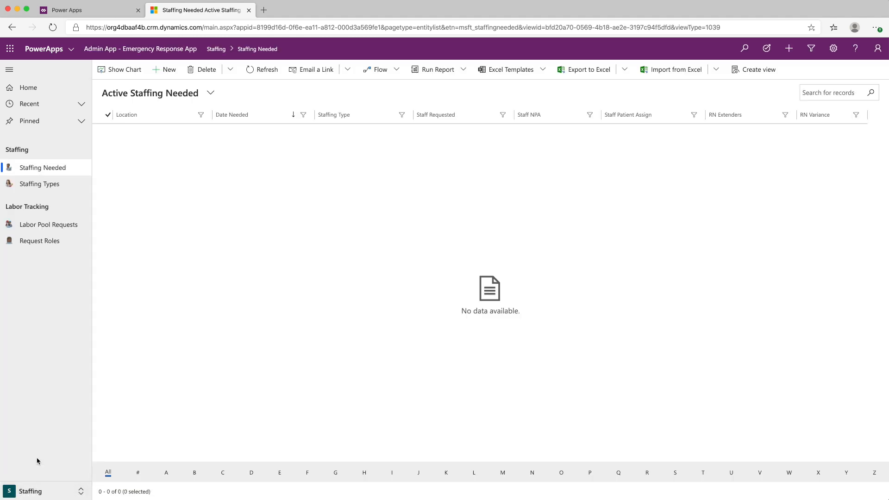
click(56, 241)
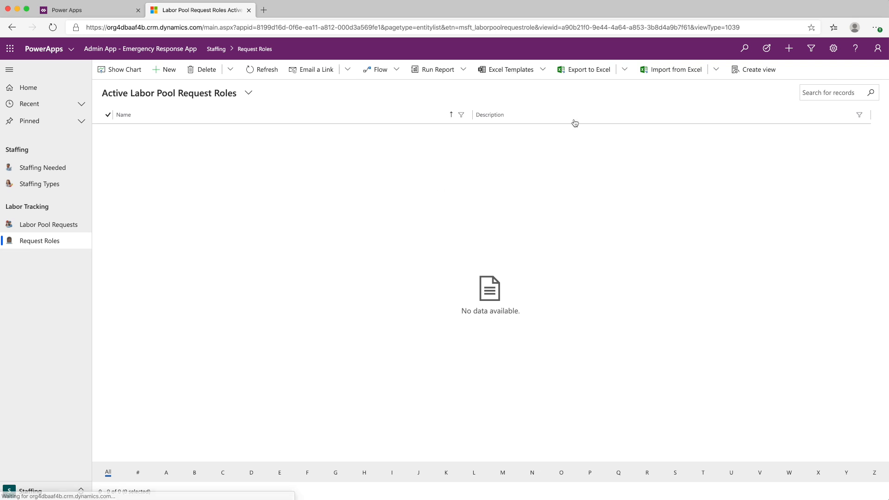
click(658, 70)
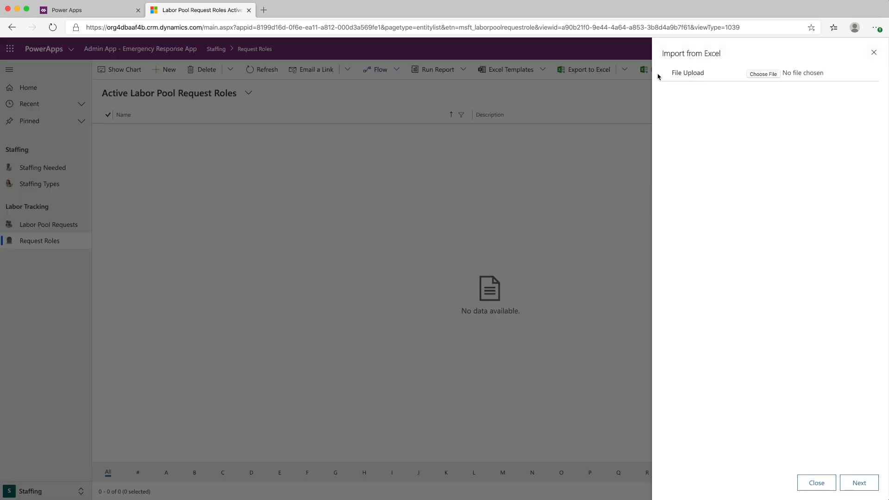
click(763, 74)
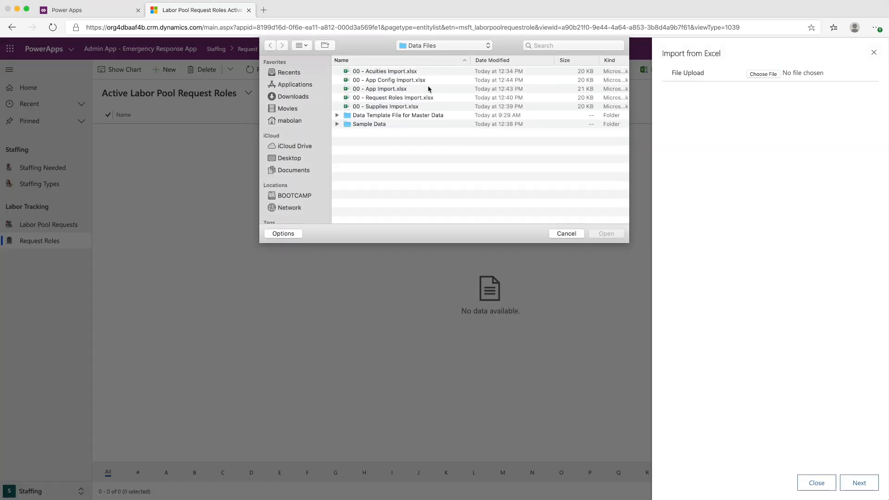
click(404, 99)
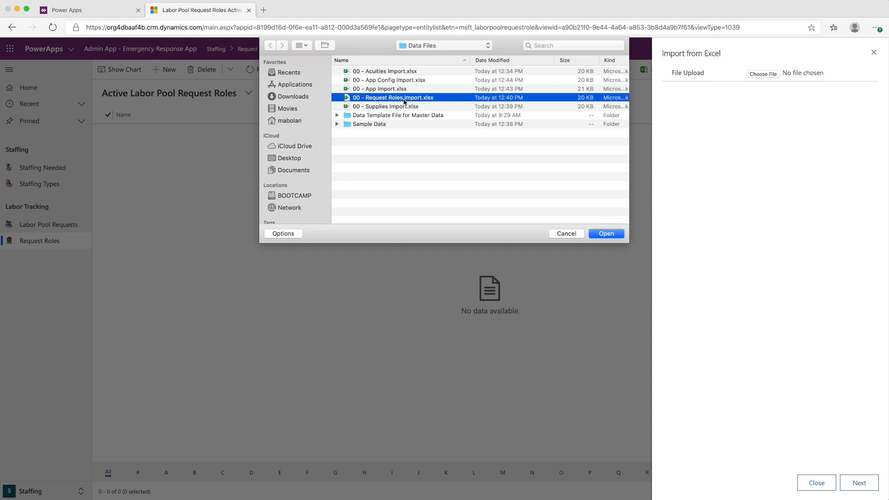
click(606, 233)
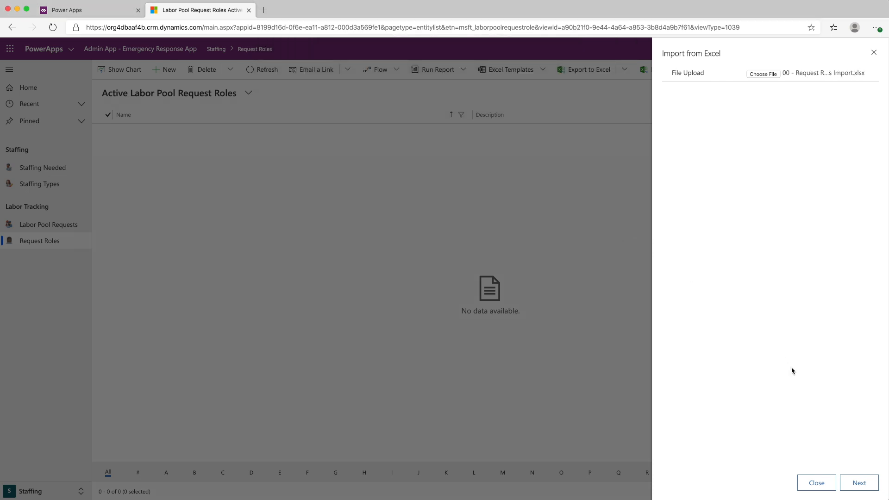
click(852, 484)
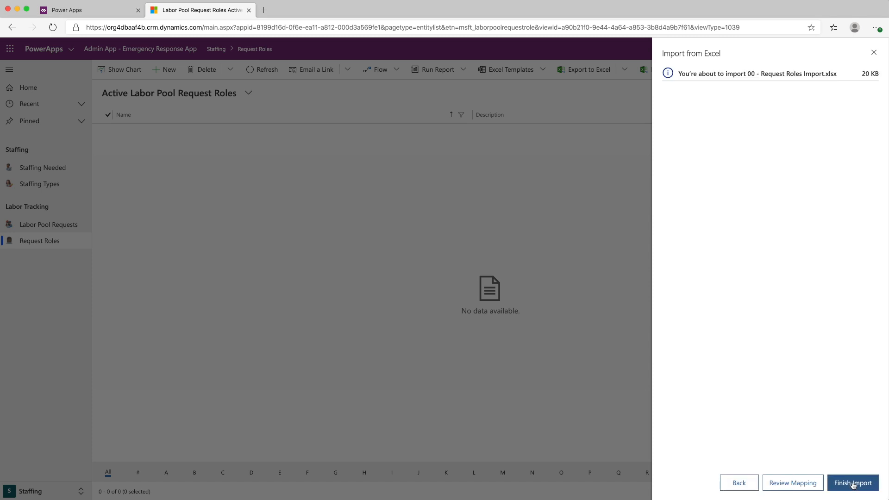
click(852, 483)
click(852, 483)
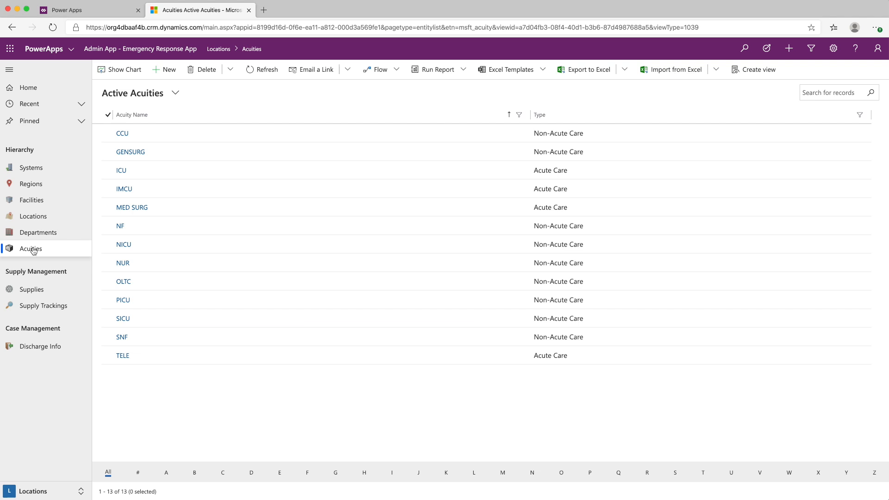
click(41, 290)
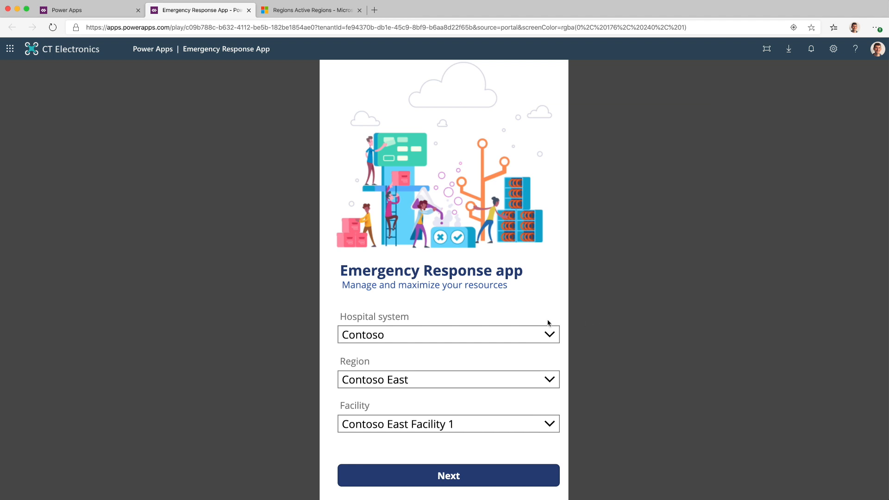
In Emergency Response App, choose the Blue Yonder hospital system and the Blue Yonder South region, and continue with Blue Yonder South Facility 1
click(550, 374)
click(549, 335)
click(479, 396)
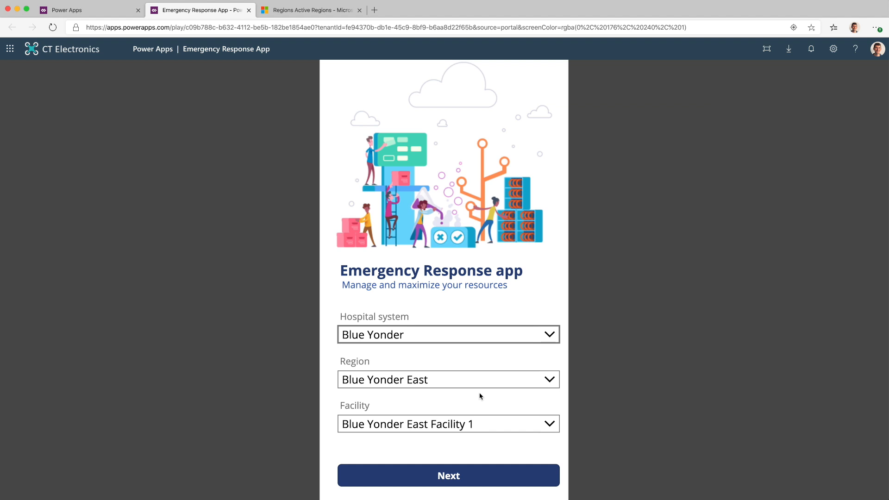
click(477, 380)
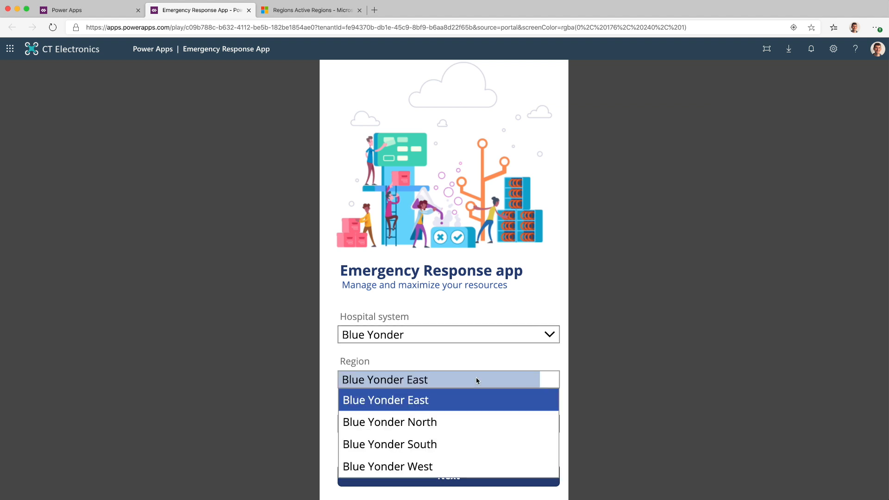
click(452, 446)
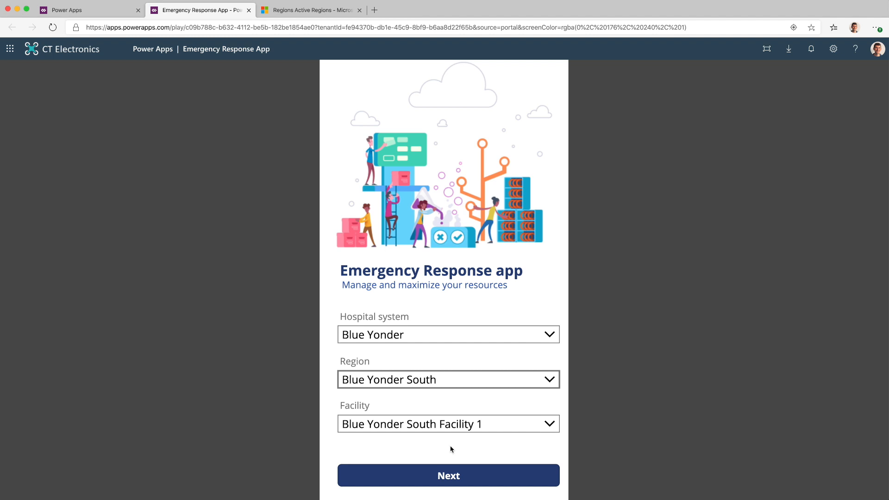
click(407, 476)
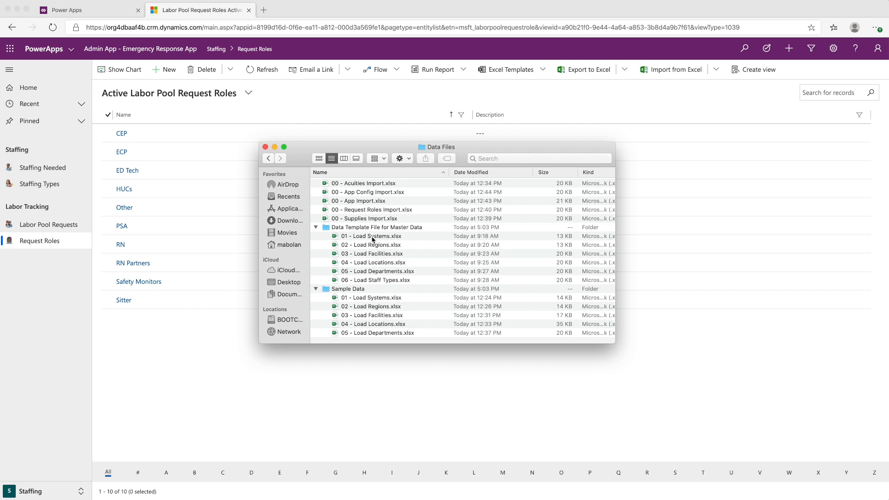
Examine the master data template files, including the columns of 01 - Load Systems.xlsx and 02 - Load Regions.xlsx in Excel
double_click(372, 236)
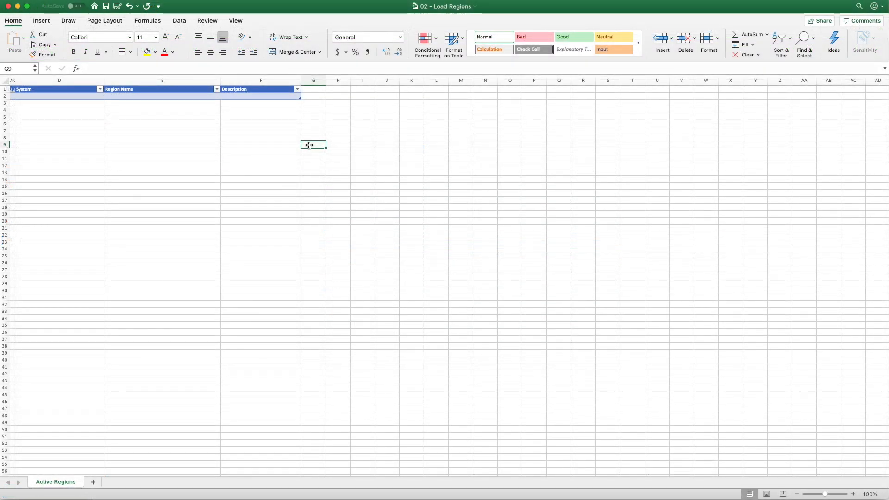
click(74, 95)
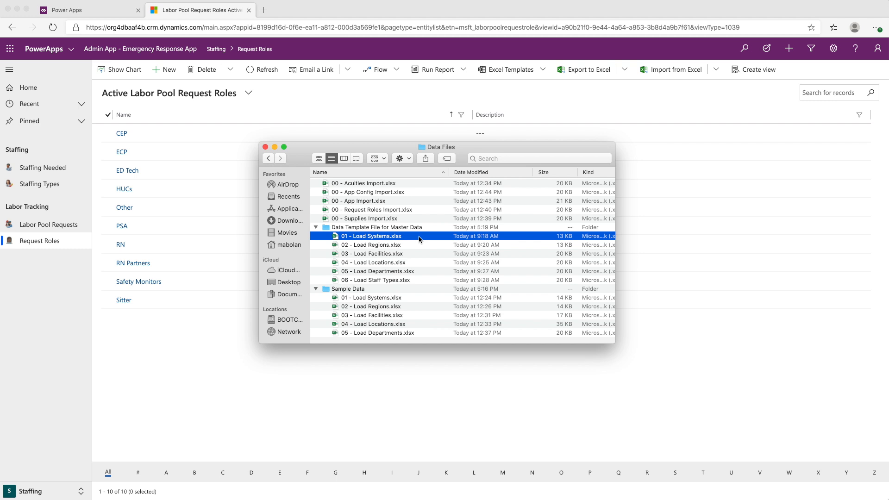
click(414, 244)
click(414, 257)
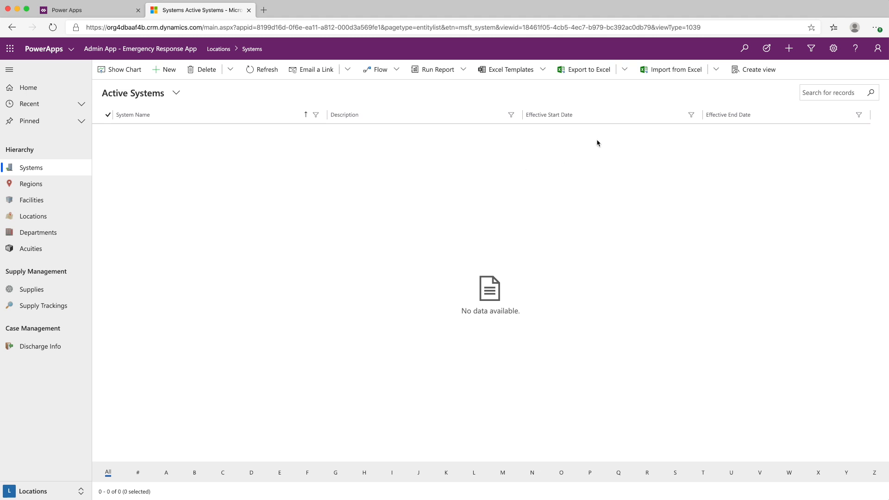
Import 01 - Load Systems.xlsx from the Data Template File for Master Data folder into Systems
click(670, 78)
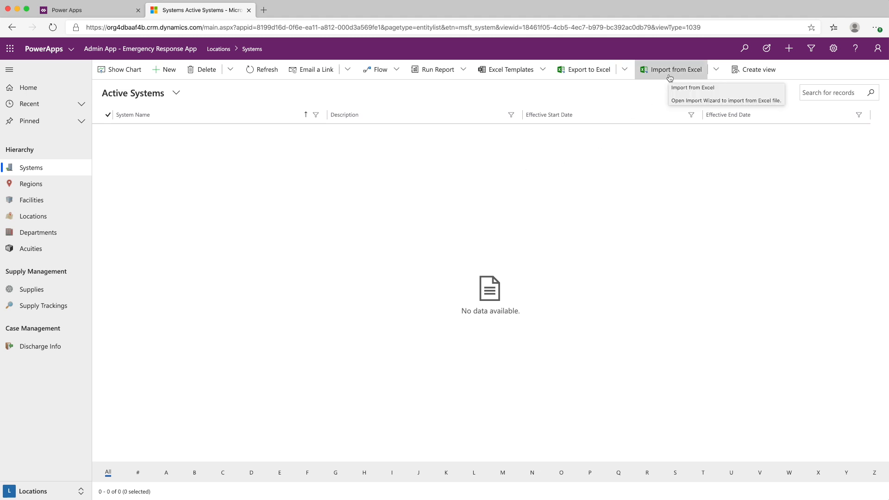
click(680, 85)
click(763, 74)
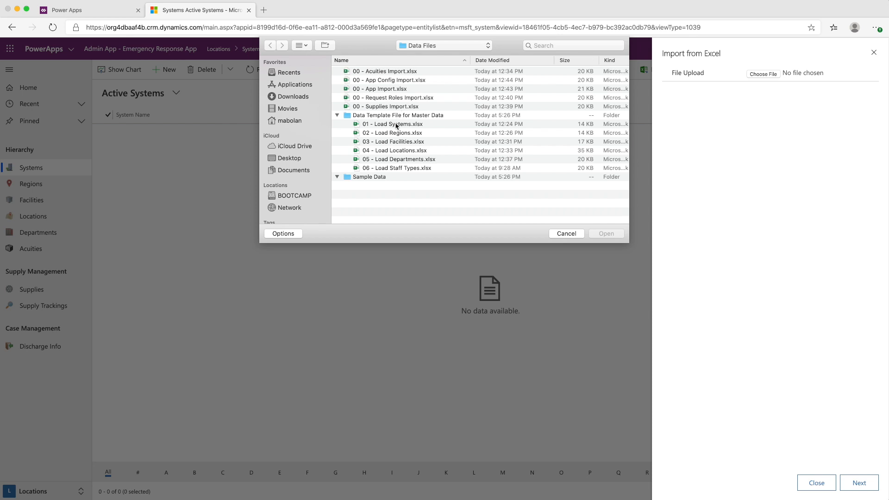
double_click(397, 125)
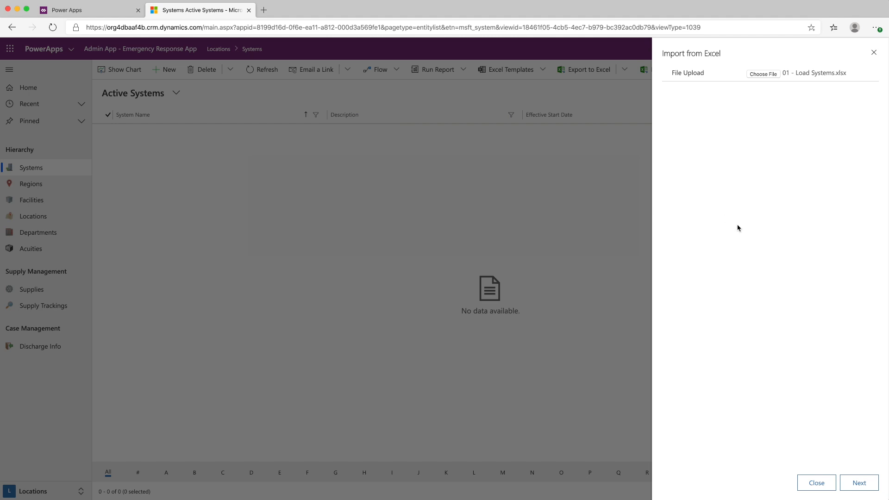
click(854, 481)
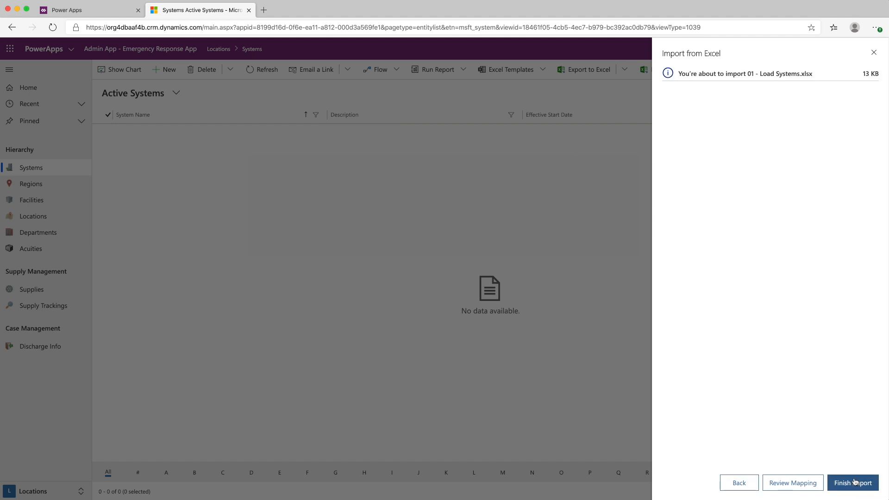
click(854, 482)
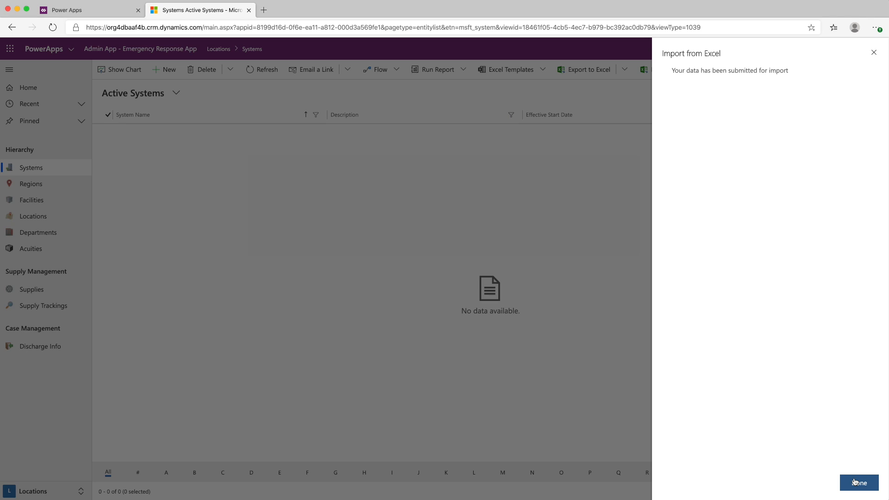
click(858, 482)
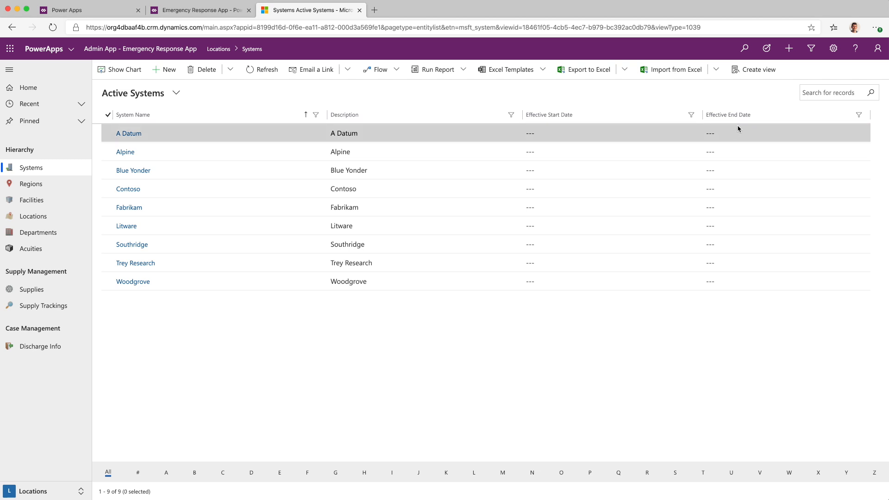
Review the active Regions and Facilities records in the admin app
click(47, 185)
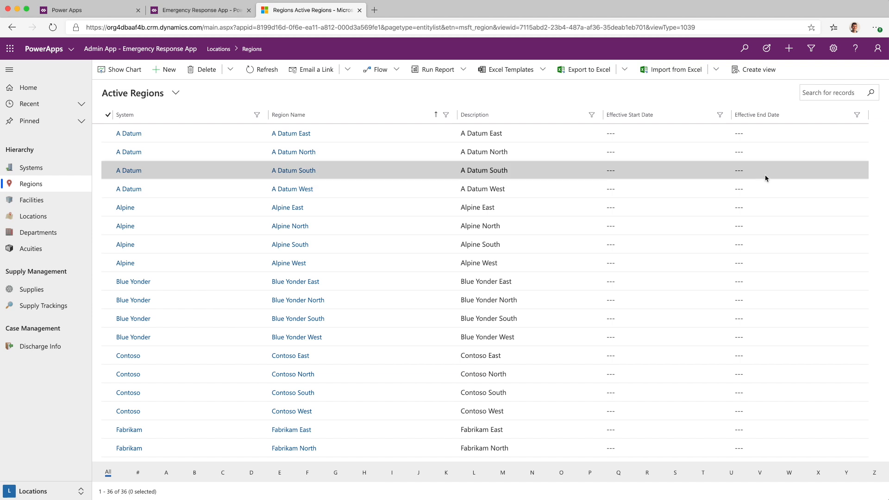
click(44, 200)
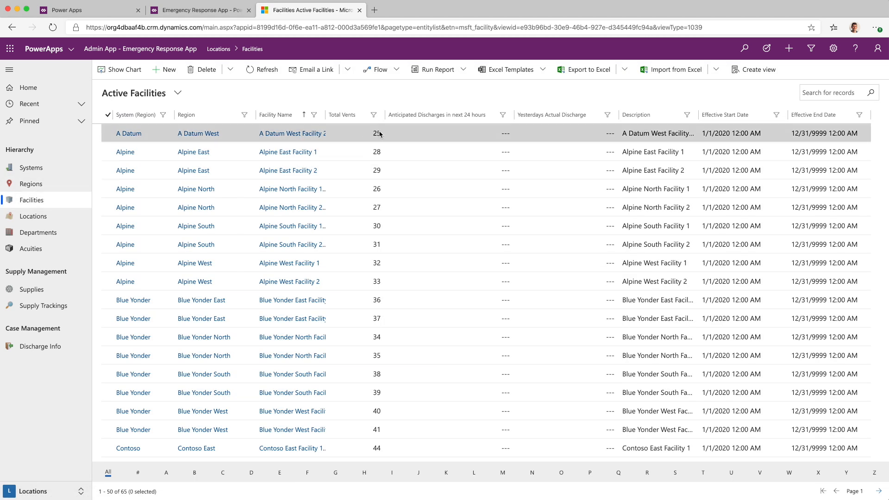
double_click(492, 135)
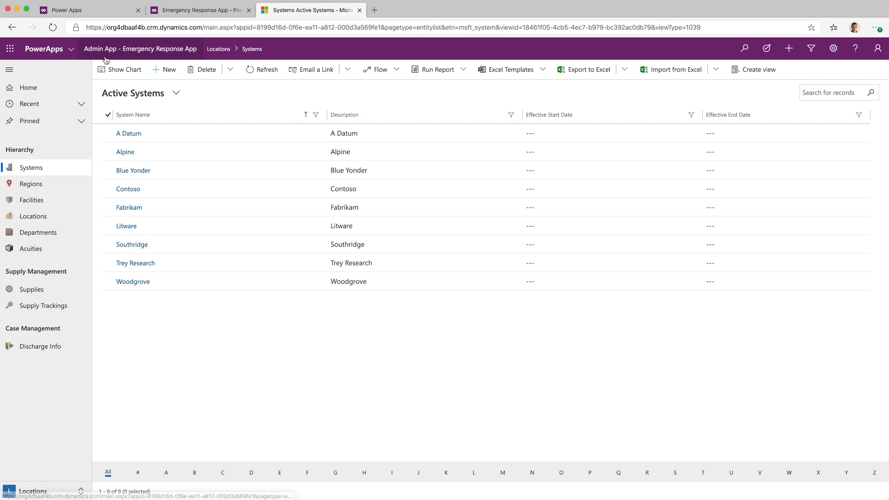
Open Emergency Response App from Power Apps and continue with Blue Yonder, Blue Yonder South and Blue Yonder South Facility 2
click(85, 11)
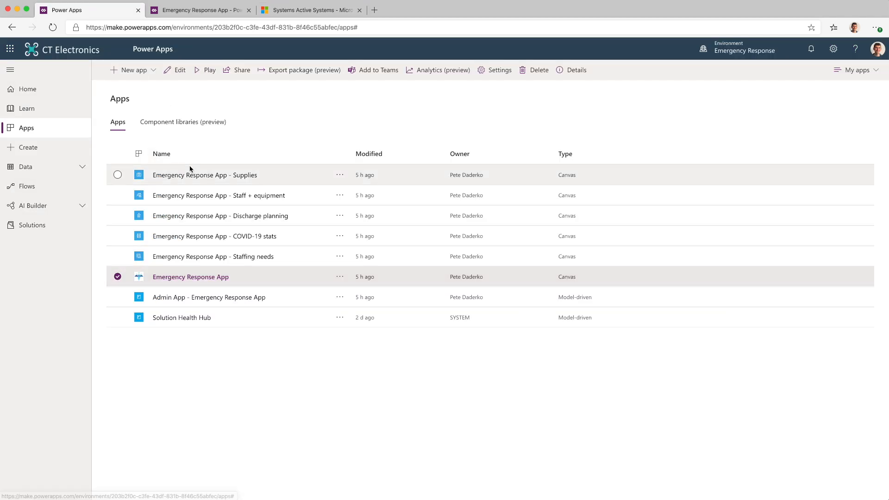
click(190, 277)
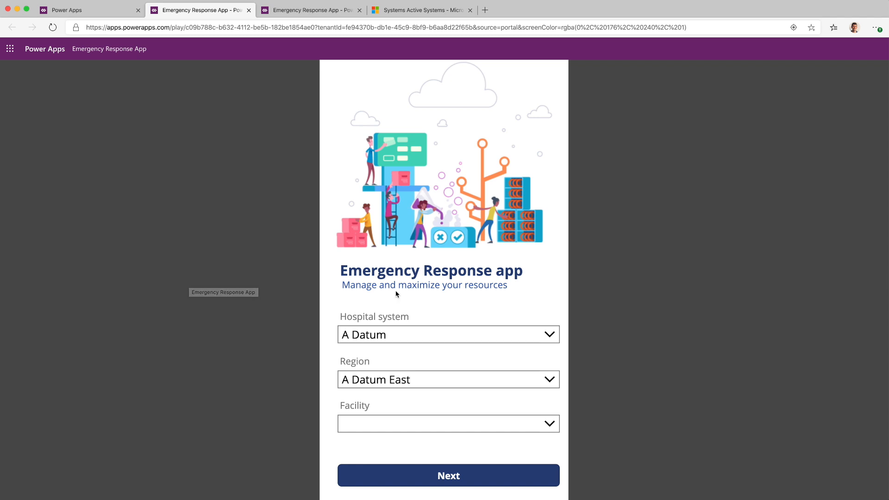
click(410, 336)
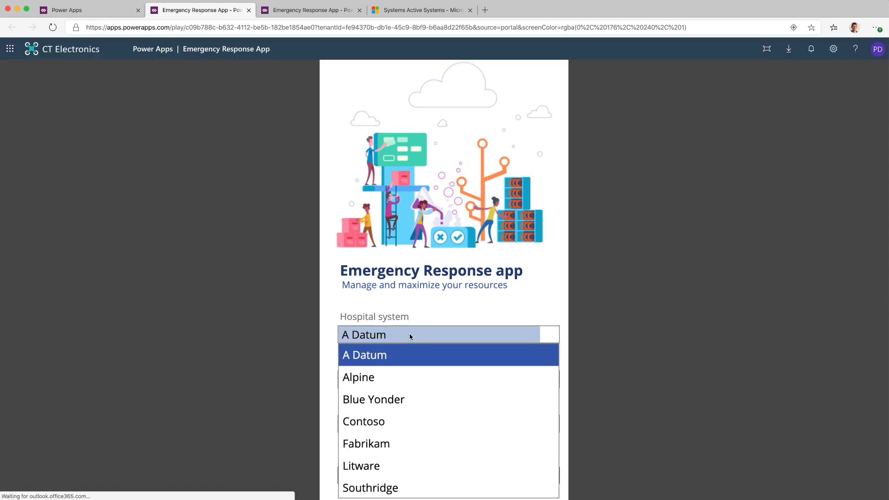
click(414, 399)
click(399, 382)
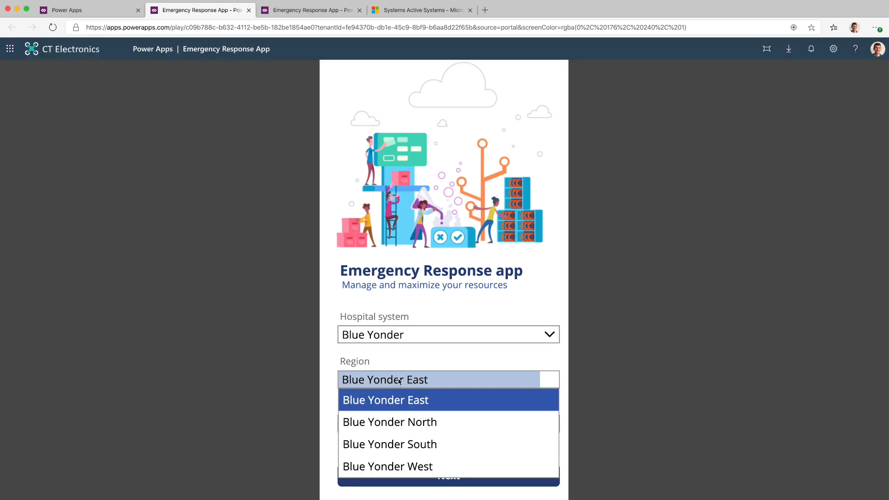
click(402, 439)
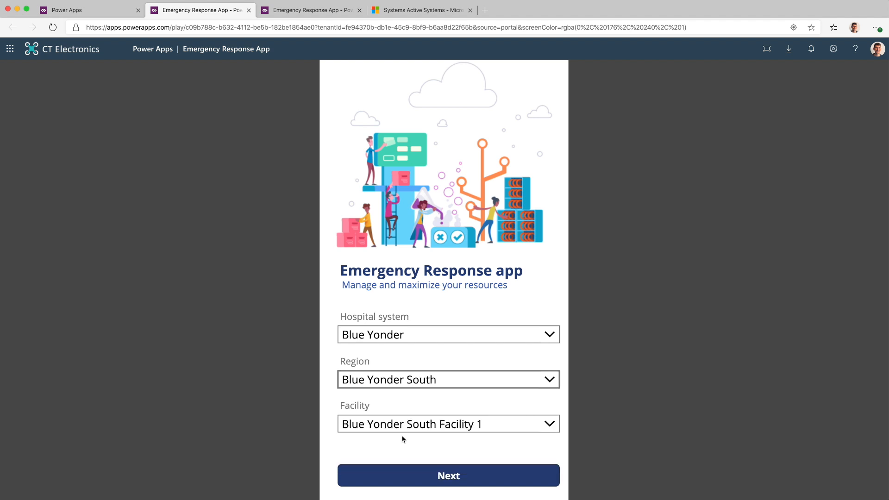
click(402, 427)
click(391, 464)
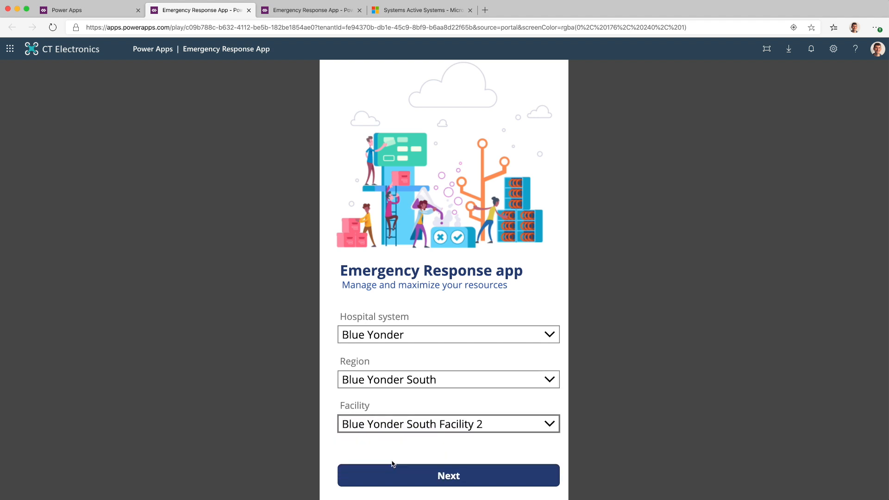
click(393, 467)
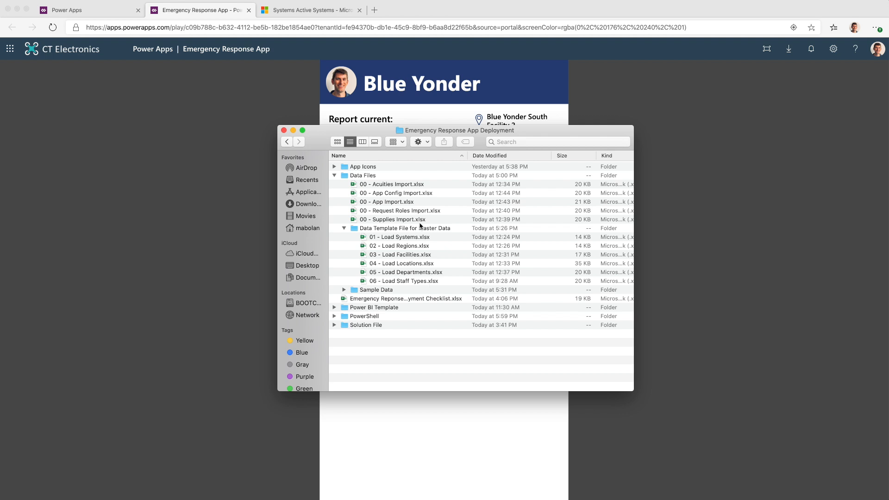
Return to the admin app and switch it from the Locations area to the Staffing area
click(316, 17)
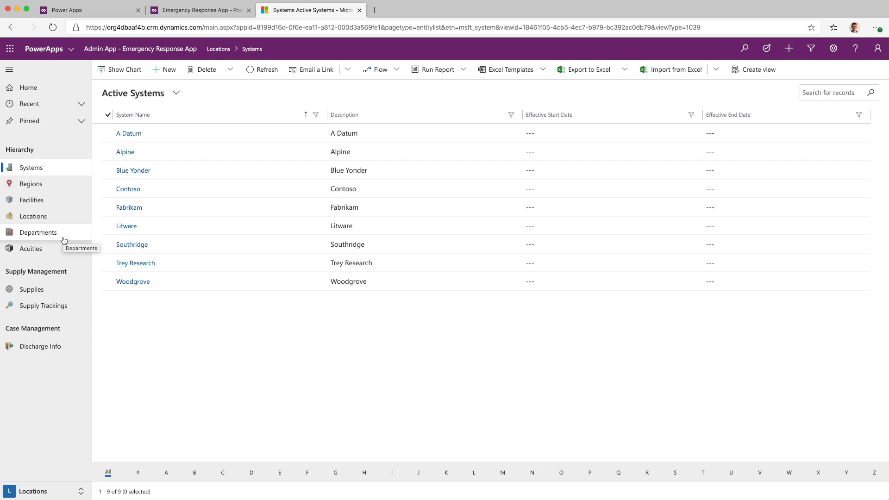
click(46, 490)
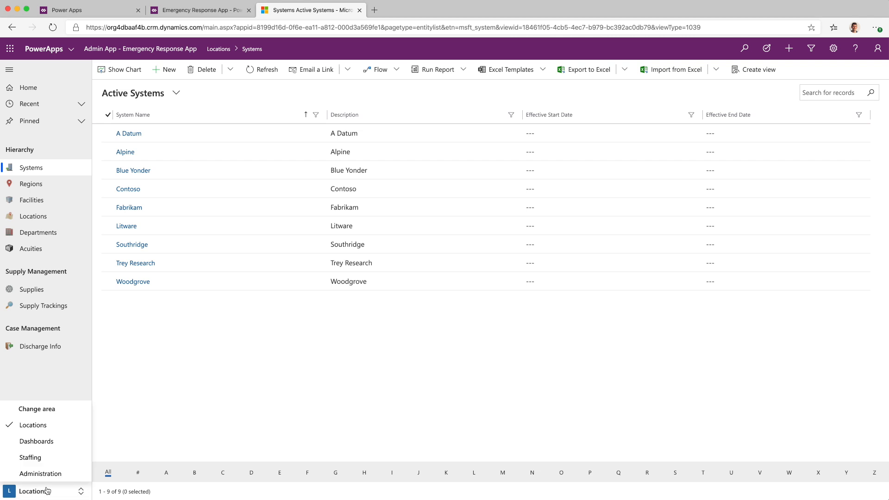
click(36, 460)
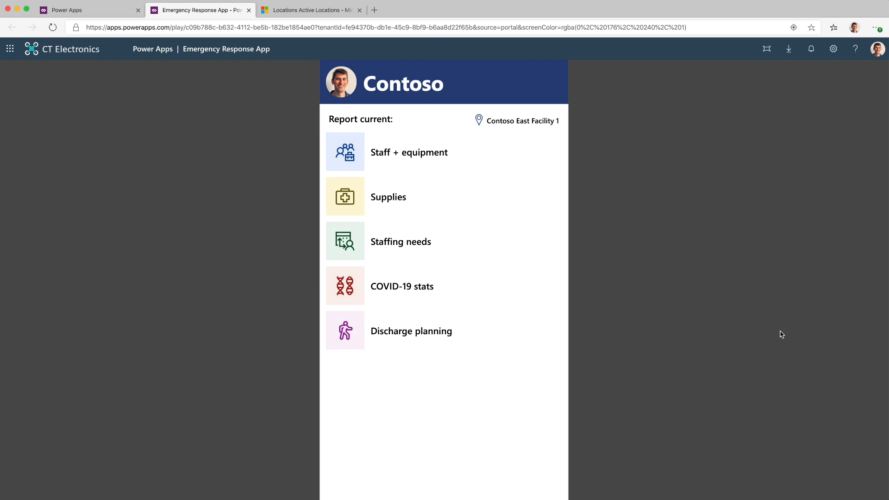
Check the Staff + equipment, Staffing needs and COVID-19 stats apps for Contoso East Facility 1, and mark Data Loading complete with X in the Excel checklist
click(540, 162)
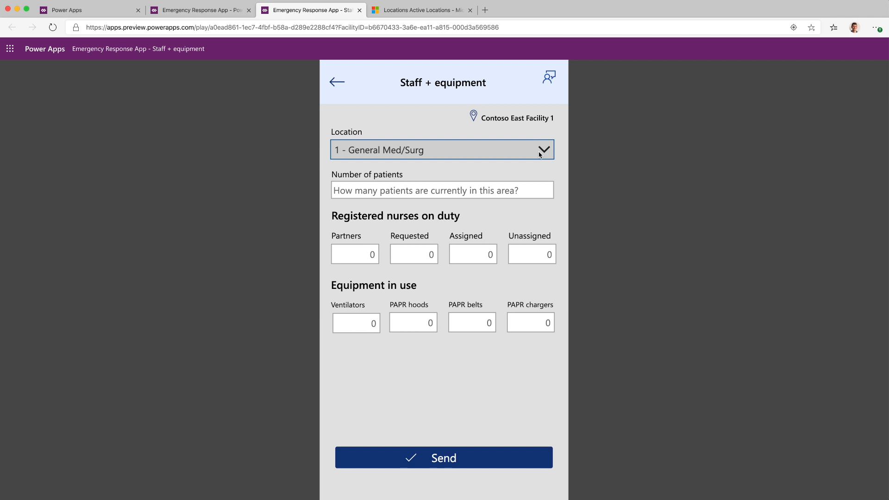
click(540, 154)
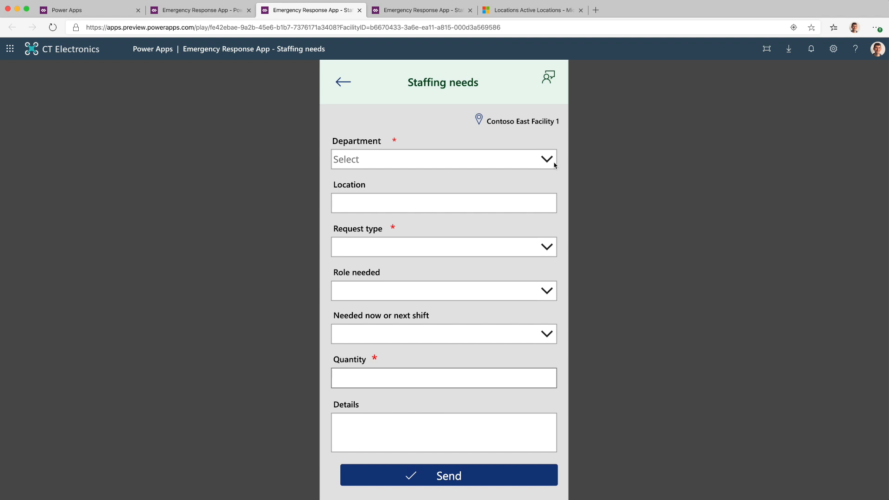
click(553, 163)
click(593, 169)
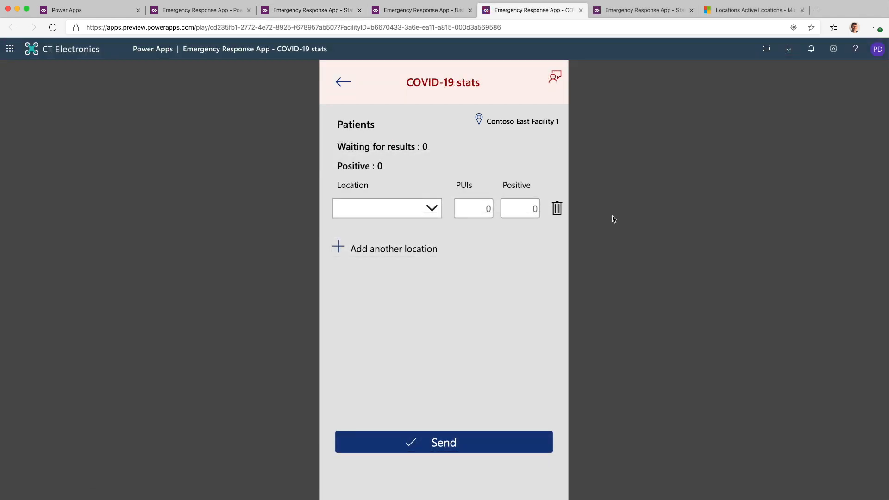
click(417, 209)
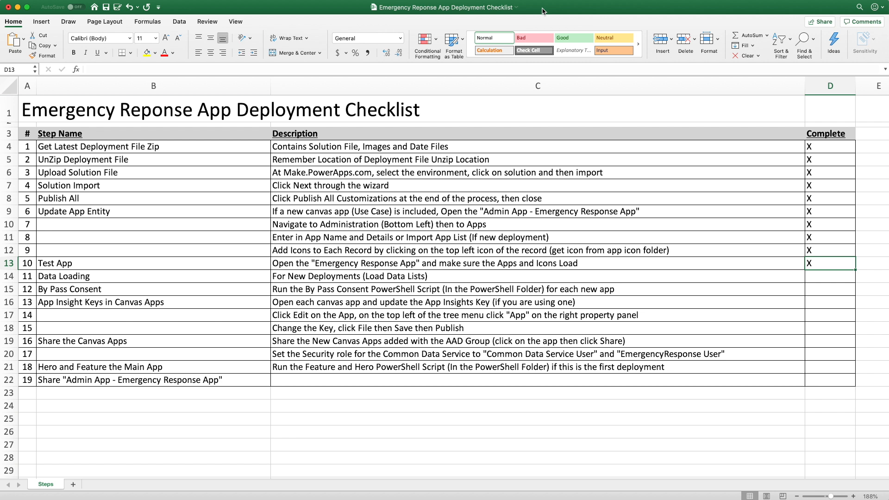
click(821, 276)
text(X)
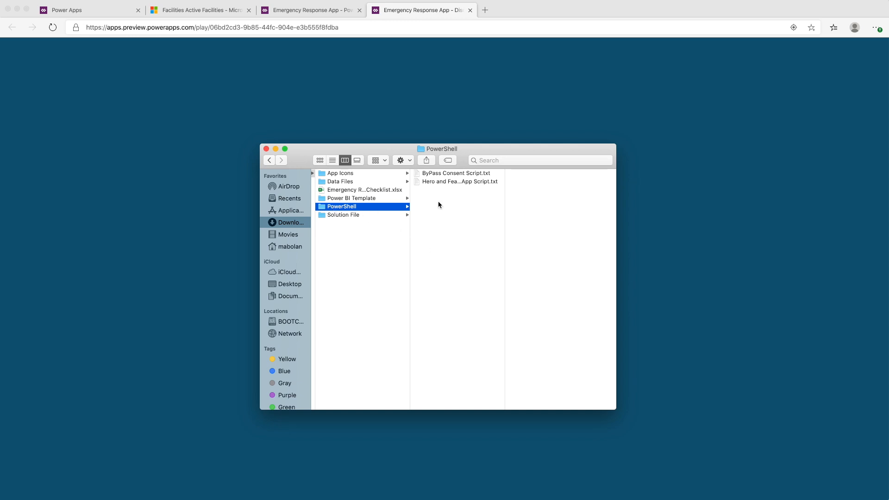
In ByPass Consent Script.txt, replace APPGUIDHERE in the Set-AdminPowerAppApisToBypassConsent command with the App ID of Emergency Response App - Supplies
double_click(437, 175)
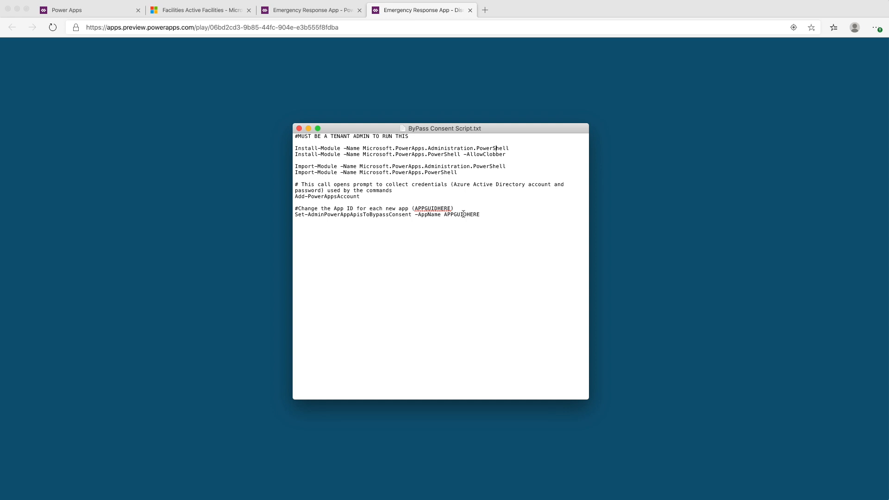
click(96, 15)
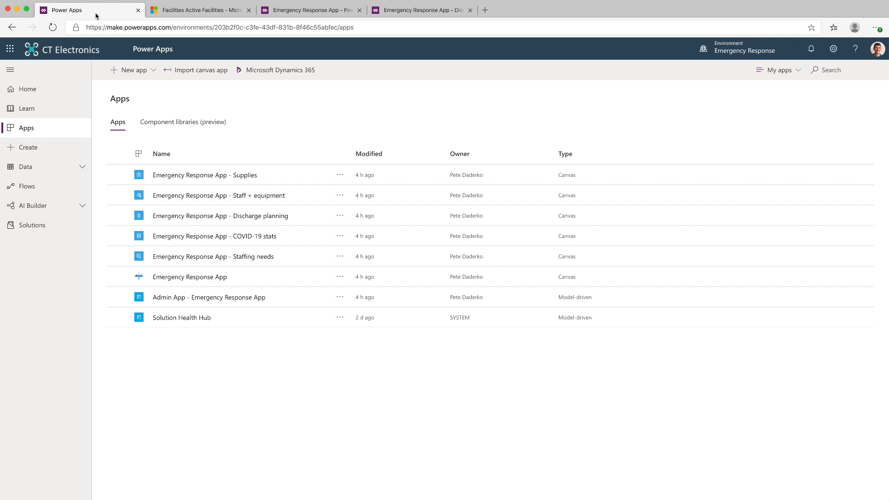
click(339, 176)
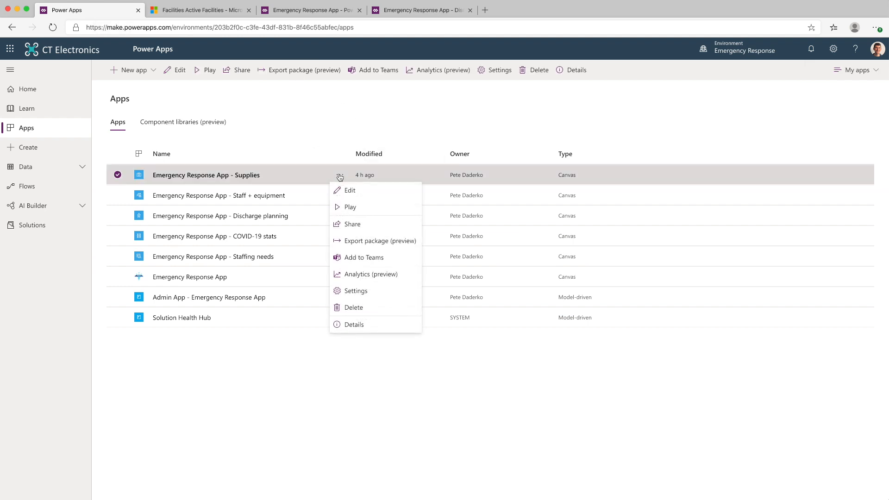
click(348, 326)
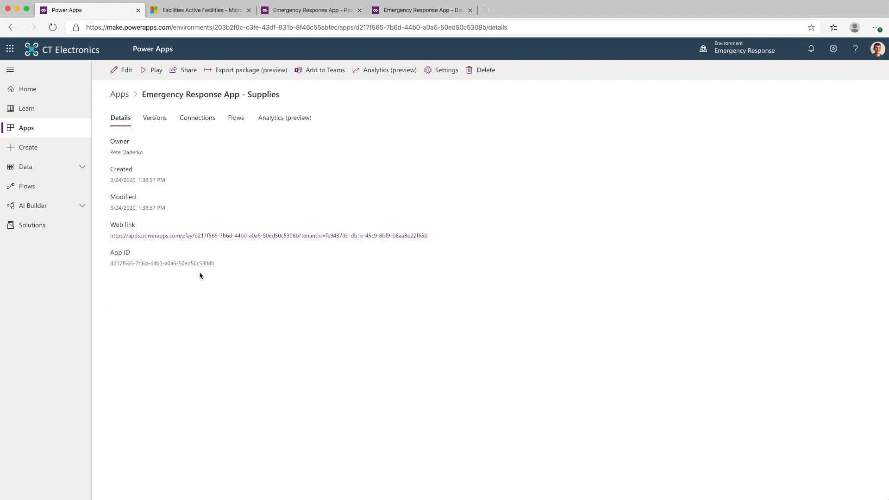
drag(214, 263, 113, 265)
key(super+c)
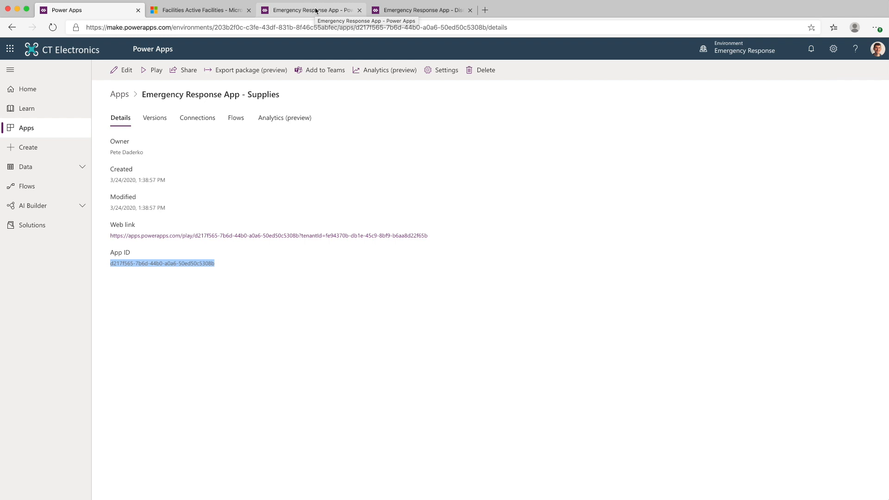
key(super+Tab)
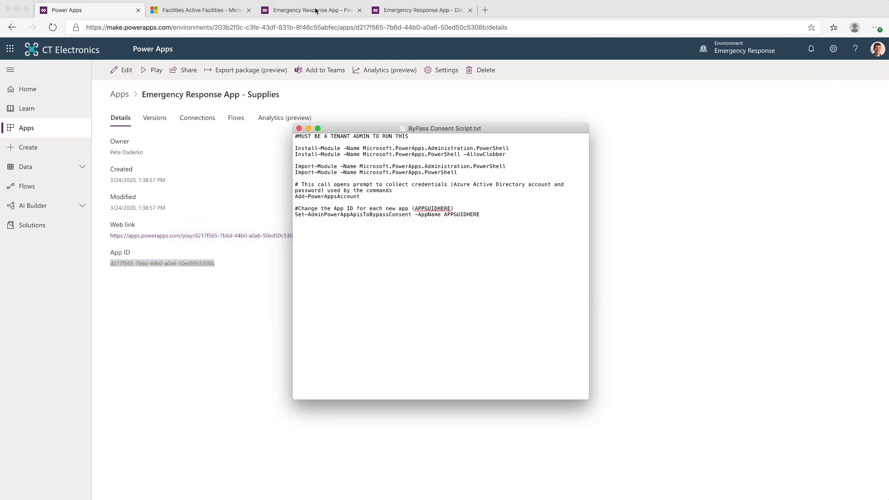
double_click(466, 214)
key(super+v)
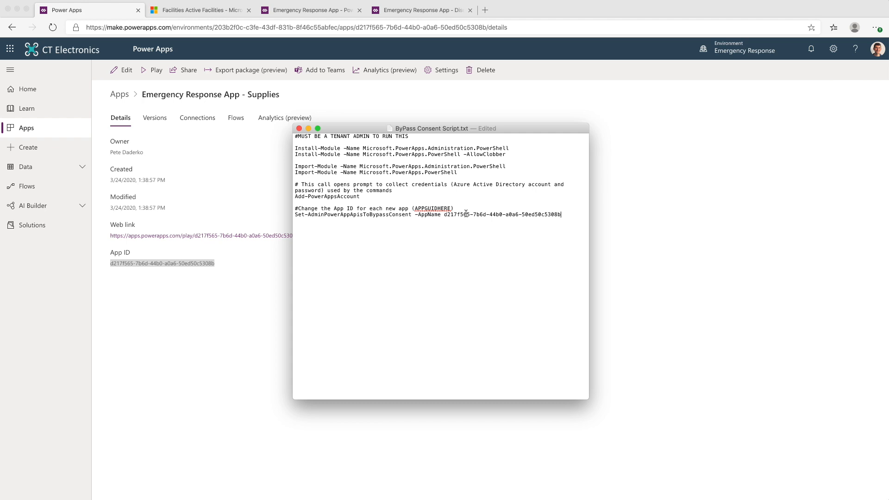
Duplicate the Set-AdminPowerAppApisToBypassConsent line below itself in the script for the other Emergency Response apps
drag(561, 214, 567, 208)
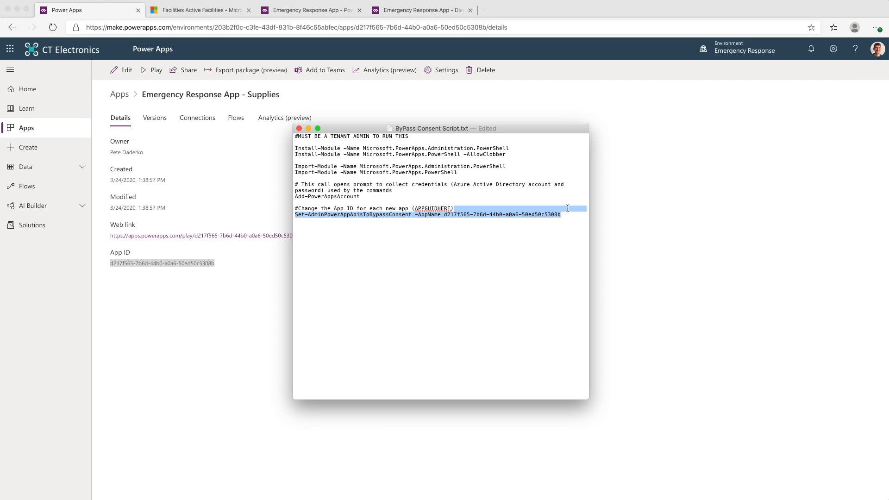
key(Right)
key(super+v)
key(super+v)
key(super+v)
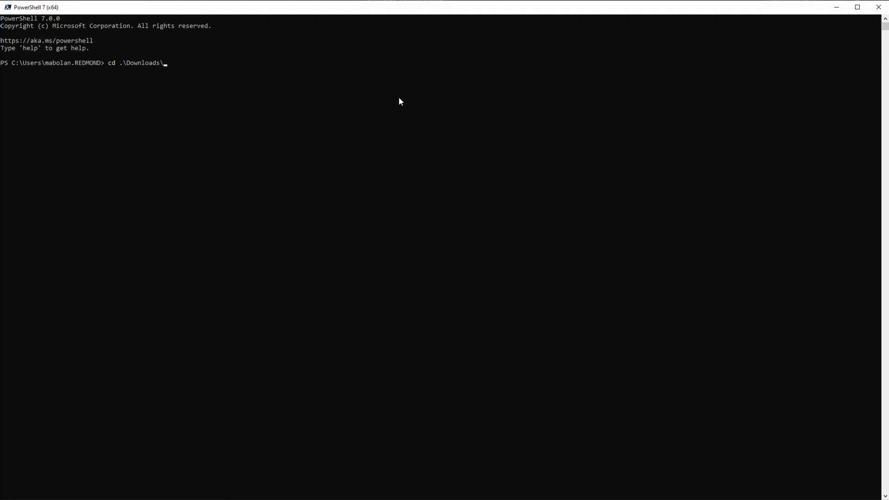
In PowerShell 7, change the working directory to .\Downloads\Deployment\PowerShell\
text(De)
key(Tab)
text(Power)
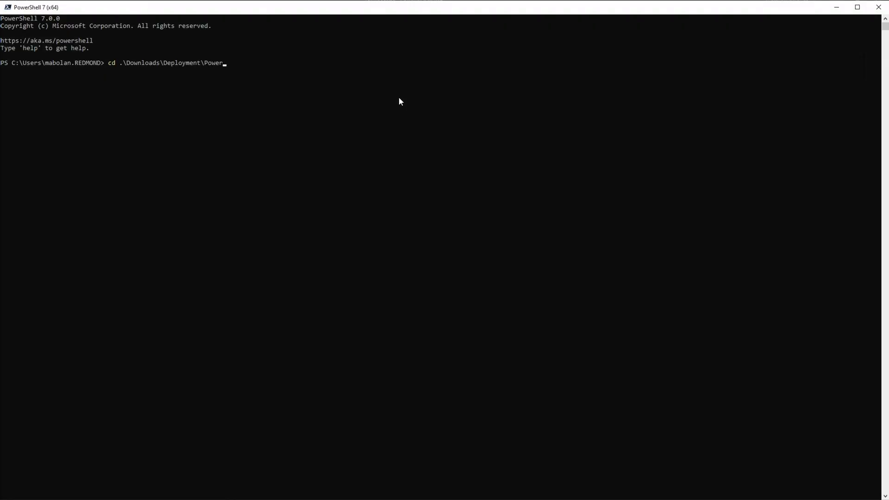
key(Tab)
key(Return)
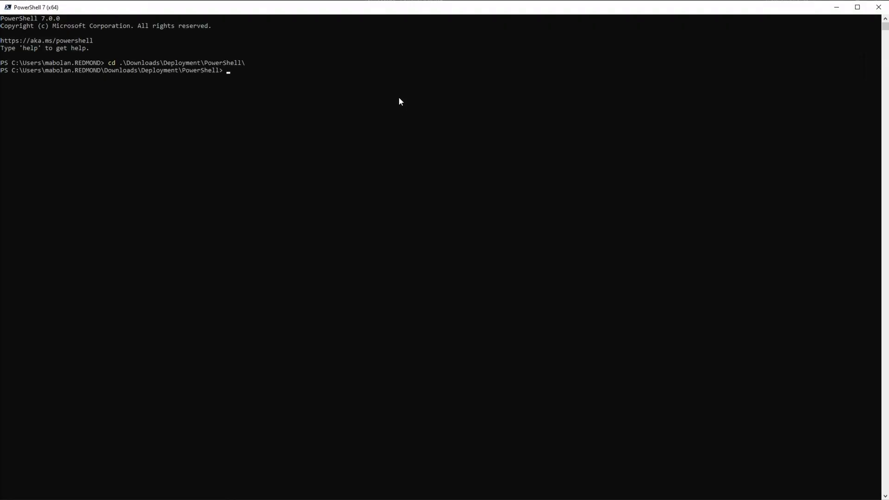
Run the ByPass Consent script, and mark By Pass Consent complete with X in the Excel checklist
text(.\B)
key(Tab)
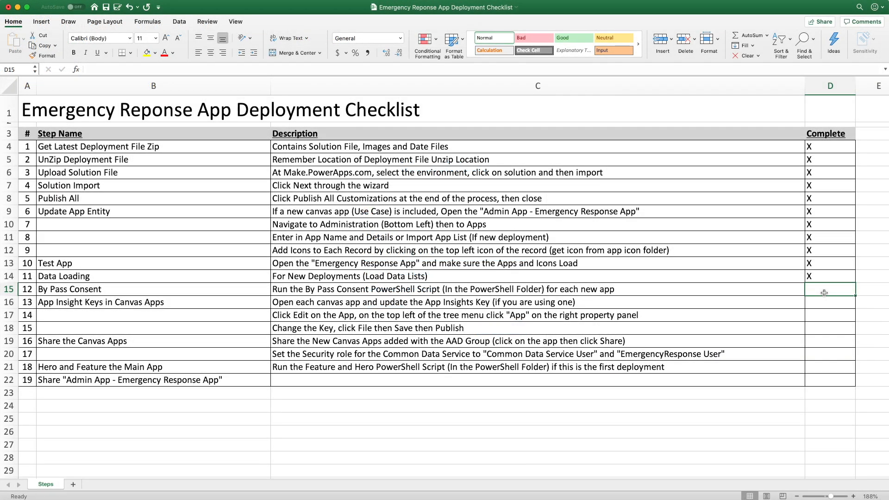
text(X)
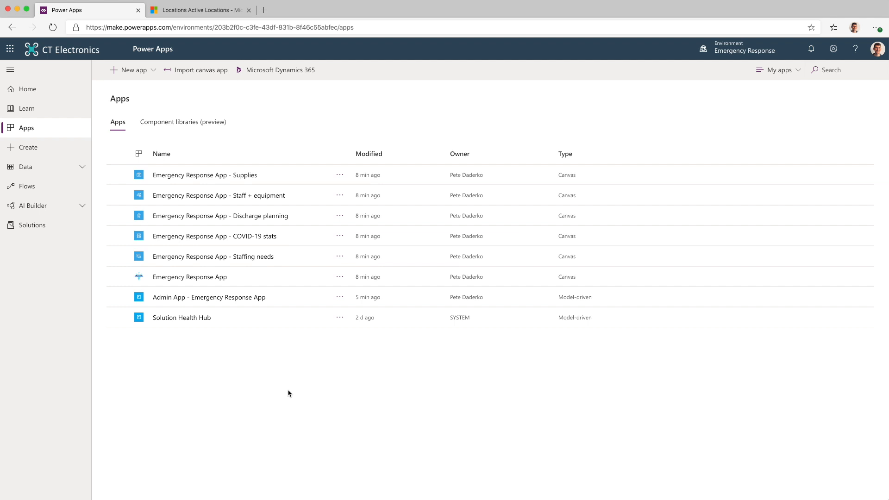
In Power Apps, open sharing for Emergency Response App - Staff + equipment and add the Medical Staff group
click(340, 196)
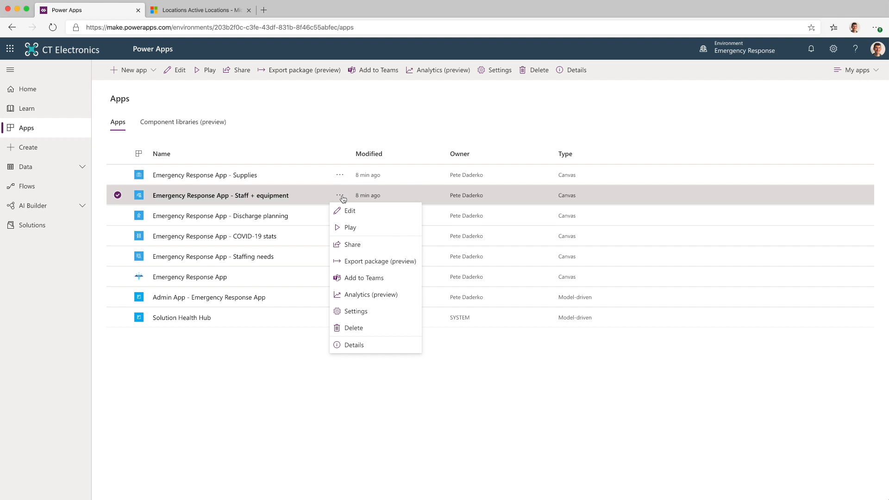
click(363, 249)
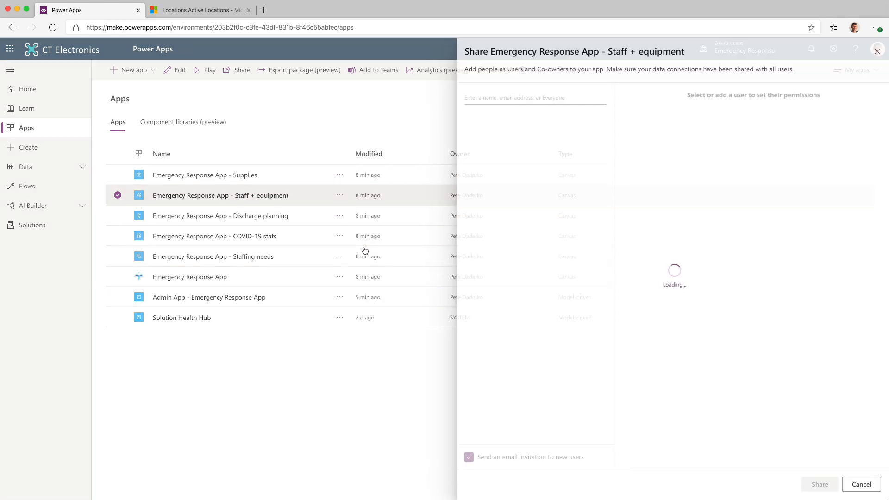
click(487, 97)
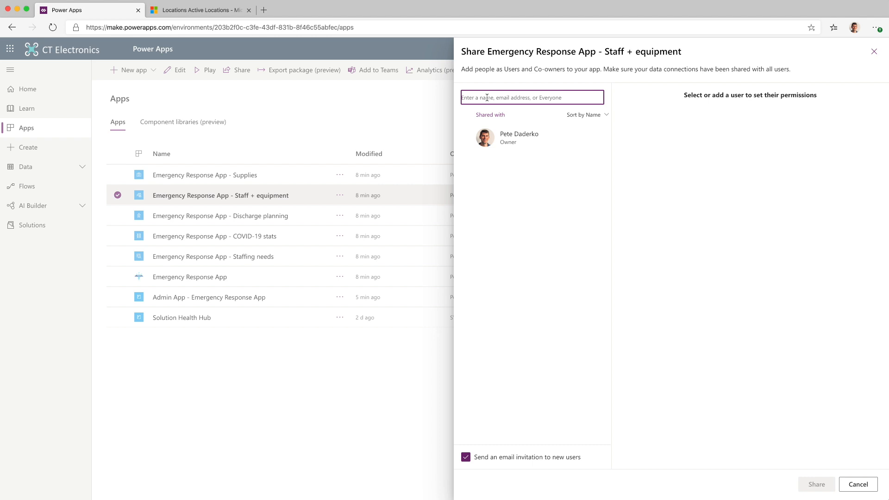
text(medi)
key(Return)
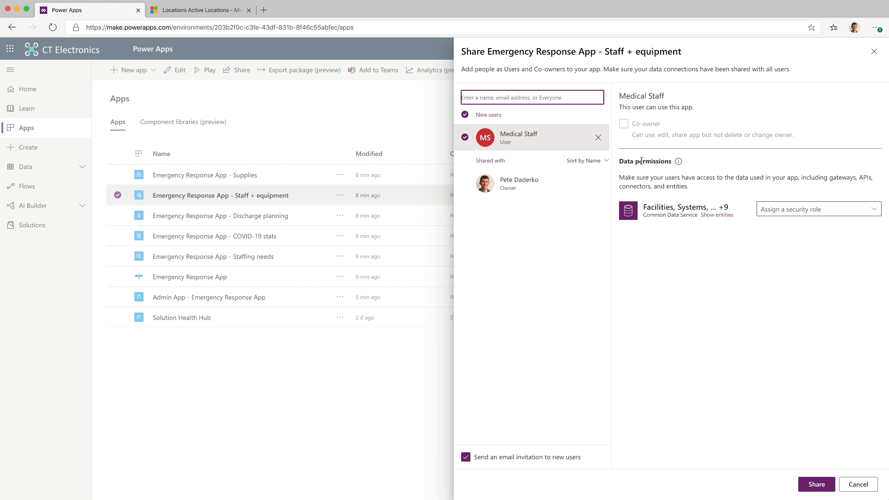
Assign Medical Staff the Emergency Response User and Common Data Service User security roles, and share the Staff + equipment app
click(804, 209)
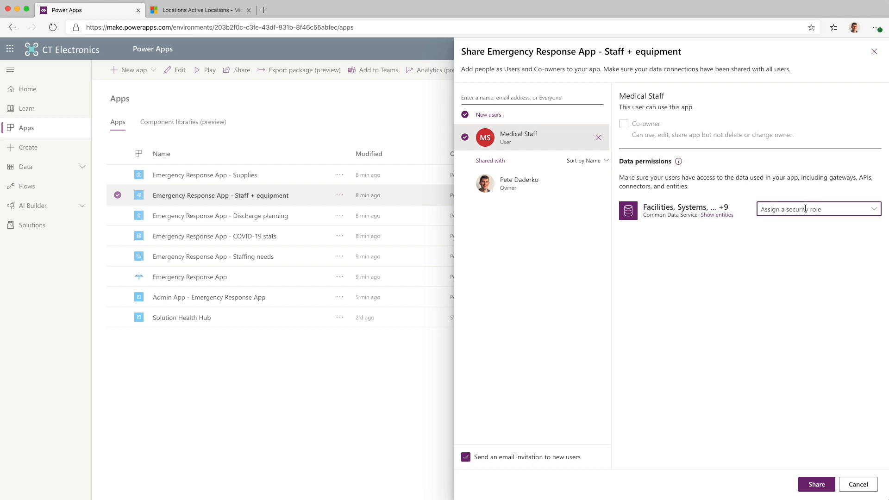
click(783, 296)
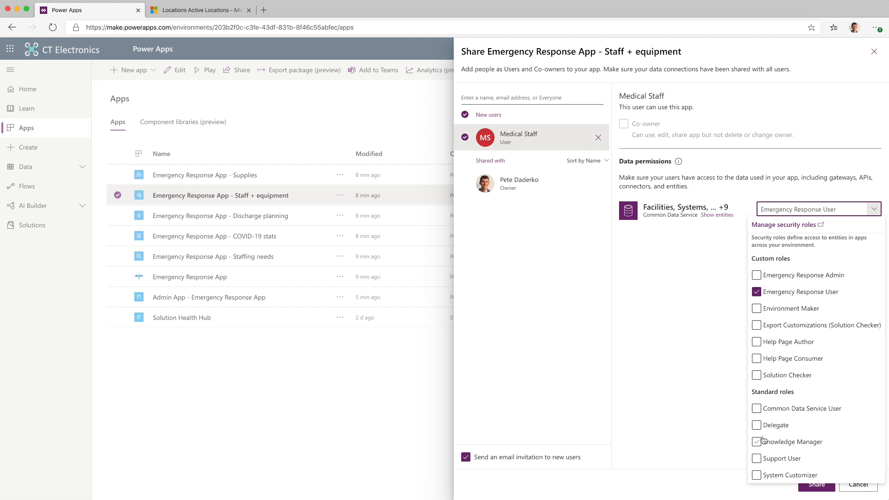
click(812, 414)
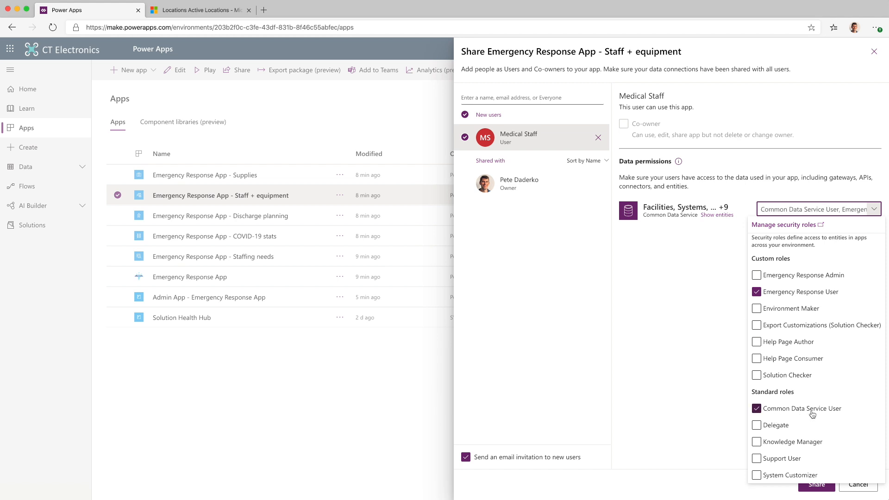
click(693, 392)
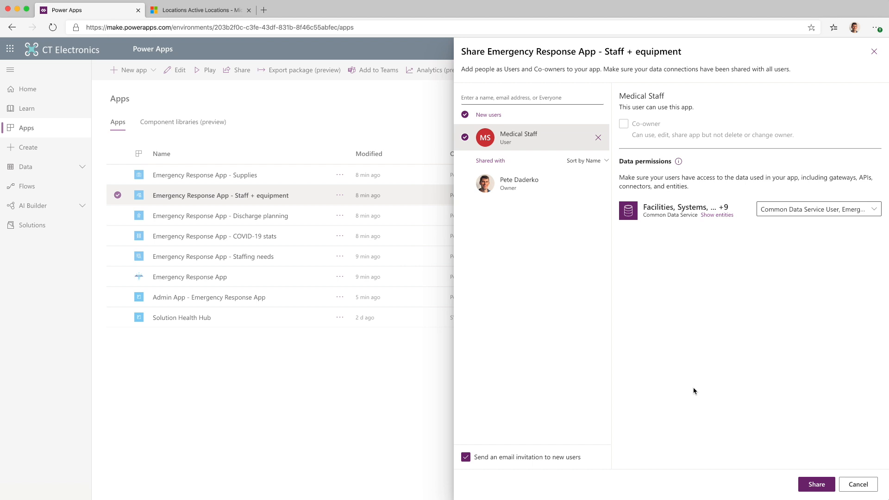
click(813, 483)
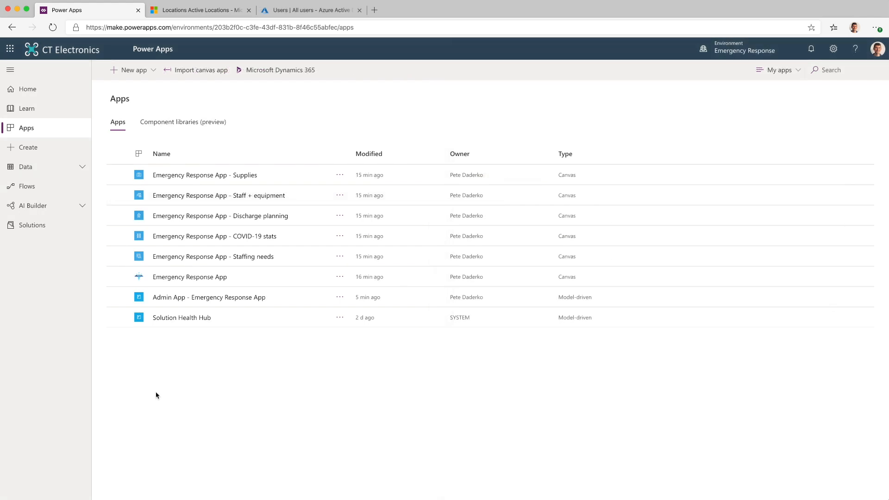
Open sharing for Admin App - Emergency Response App and add the administrator by name as a new person
click(342, 299)
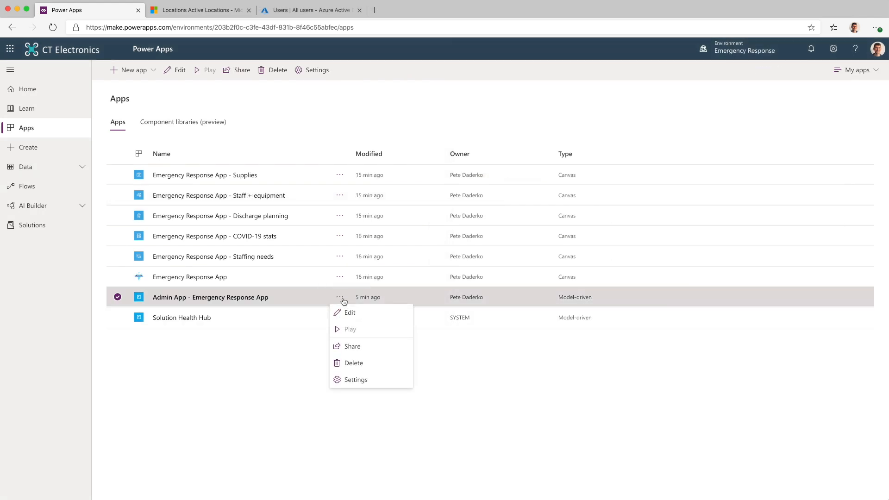
click(354, 351)
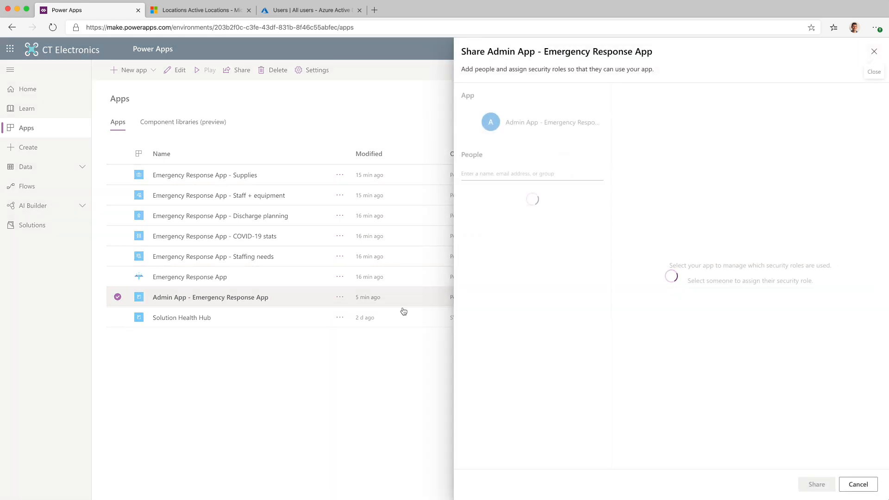
click(503, 171)
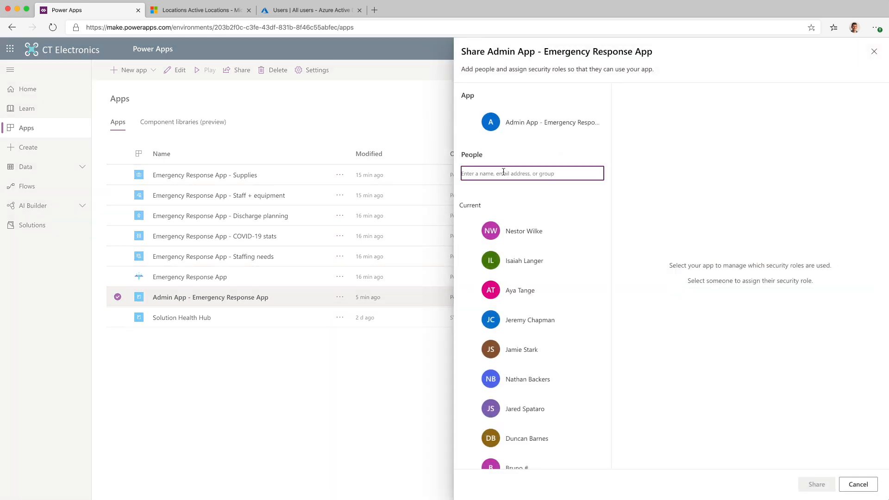
text(aya)
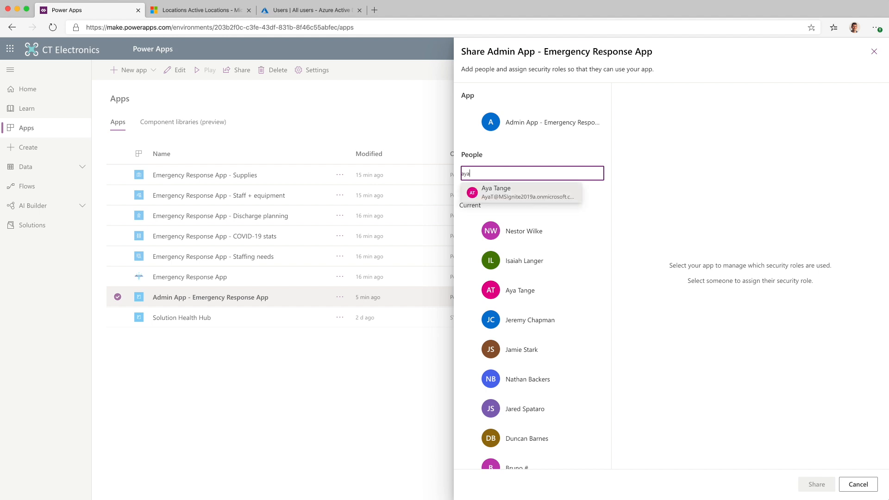
key(Return)
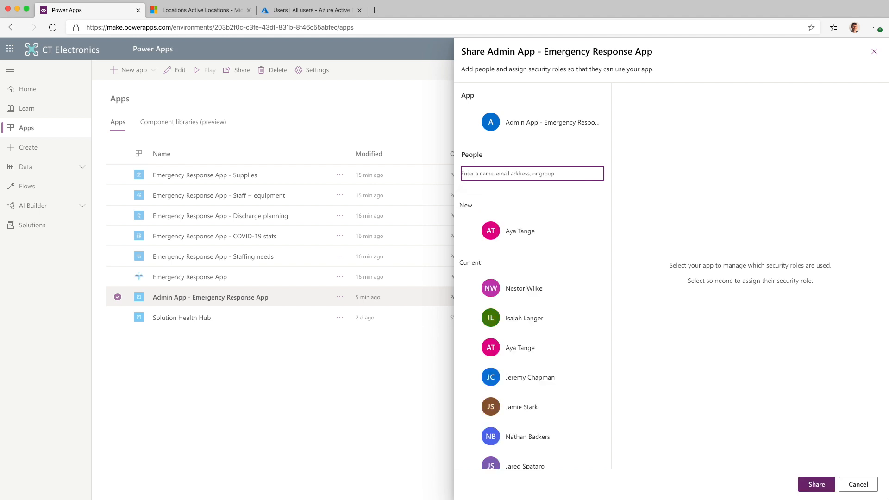
Assign the new administrator the Emergency Response Admin security role, and share the Admin App - Emergency Response App
click(529, 229)
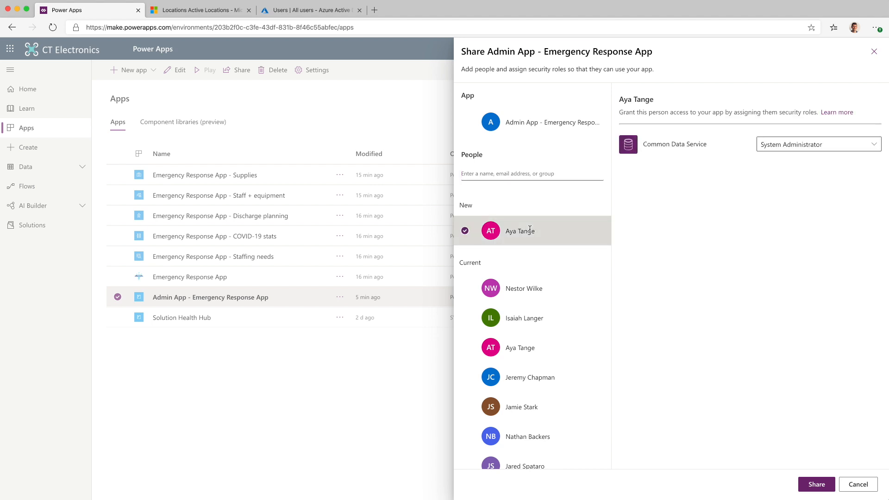
click(771, 145)
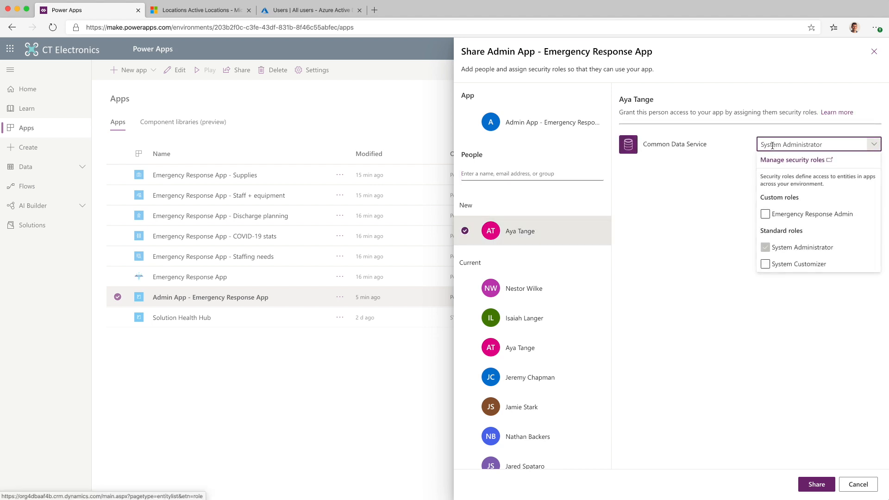
click(766, 215)
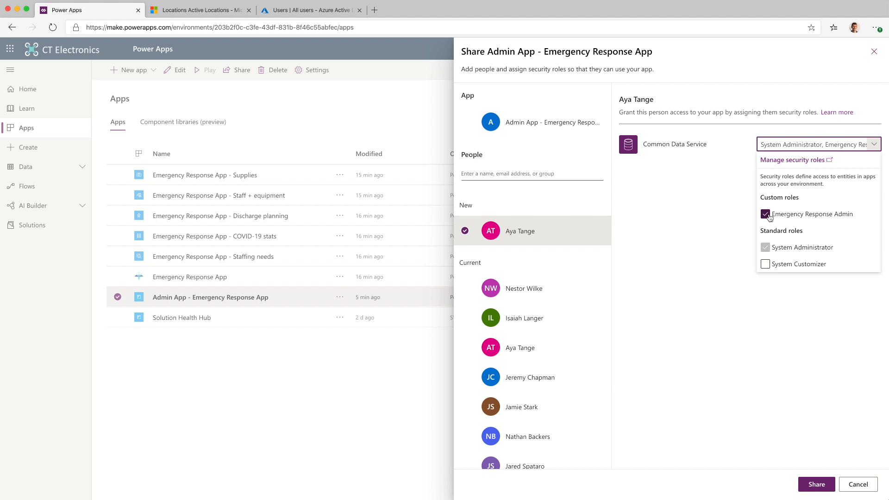
click(807, 489)
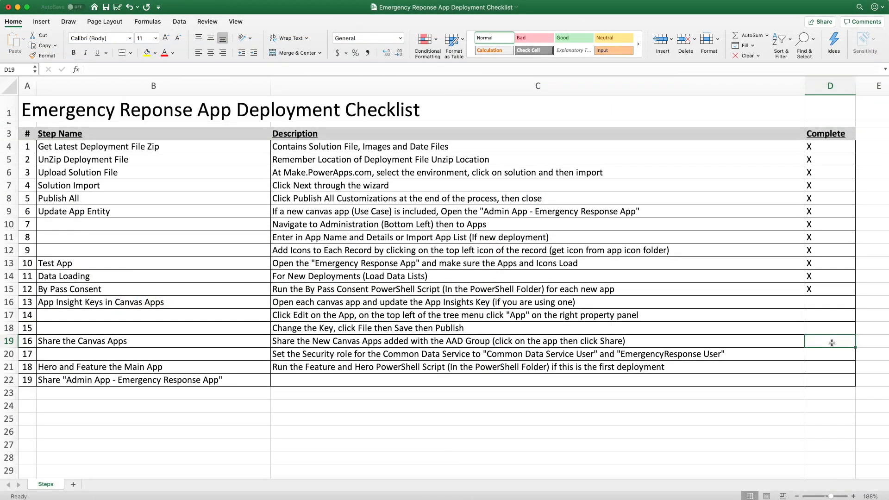
In the Excel deployment checklist, mark steps 16, 17 and 19 complete with X
text(X)
key(Return)
text(X)
key(Return)
key(Return)
text(X)
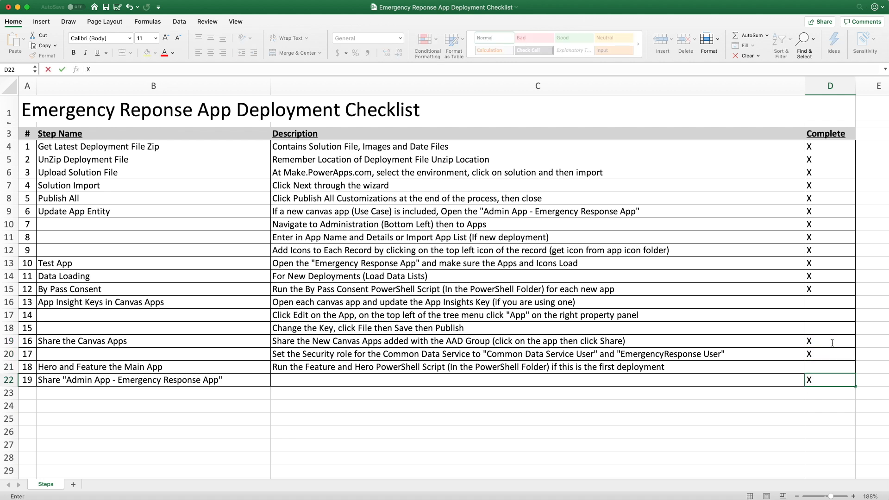
key(Up)
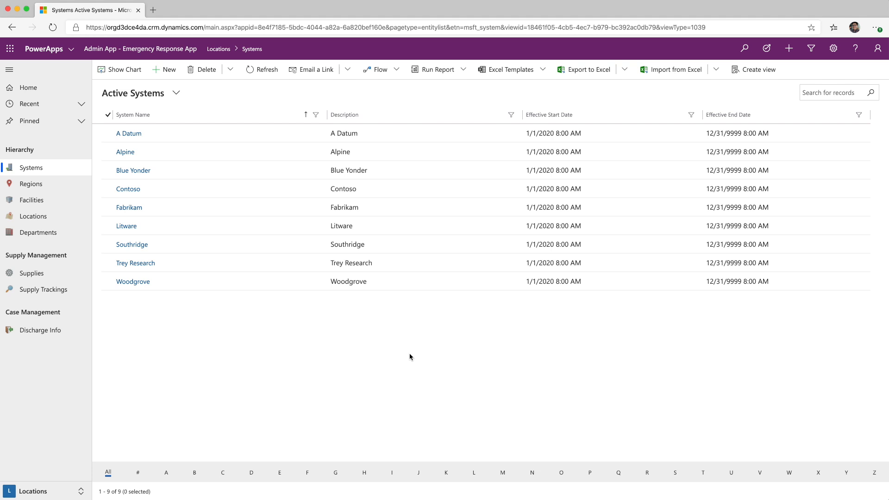
Switch the admin app in the browser to the Dashboards area, and expand the Power BI Template folder in the deployment files
click(49, 493)
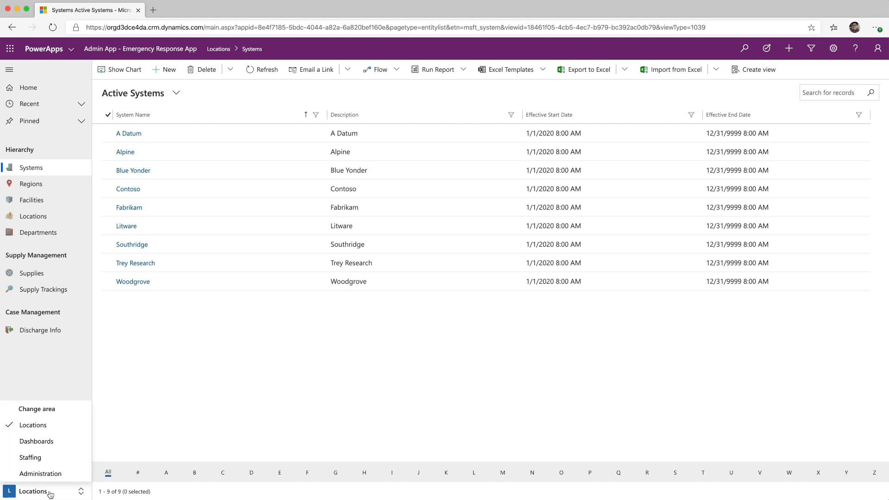
click(44, 443)
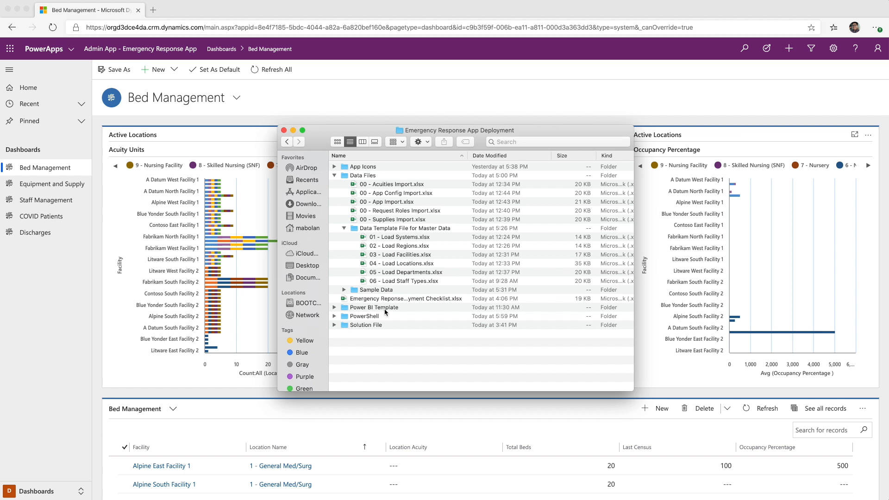
click(334, 308)
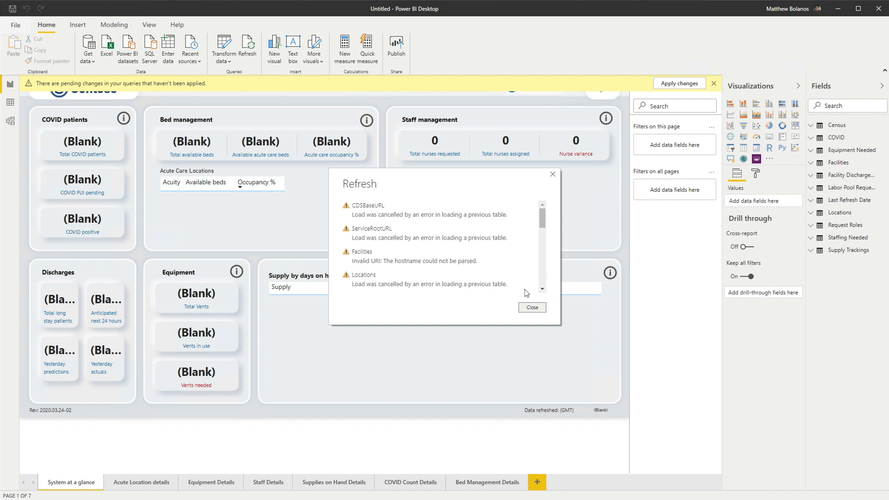
click(532, 307)
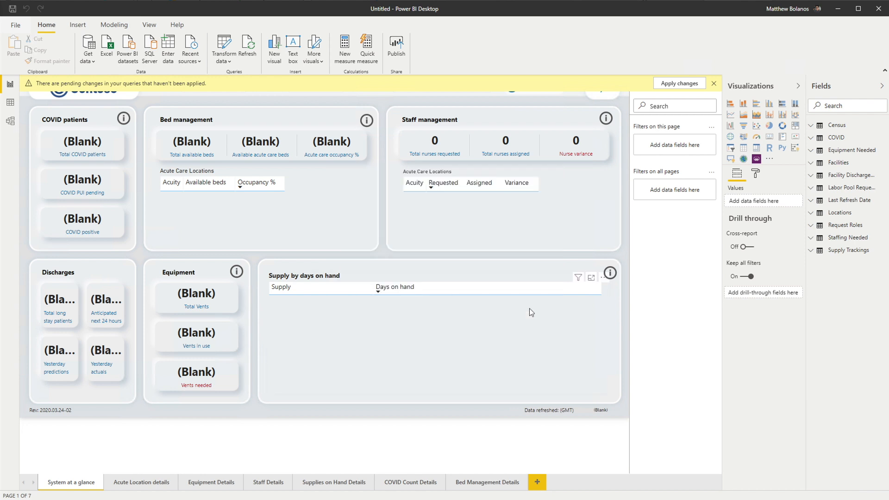
click(224, 44)
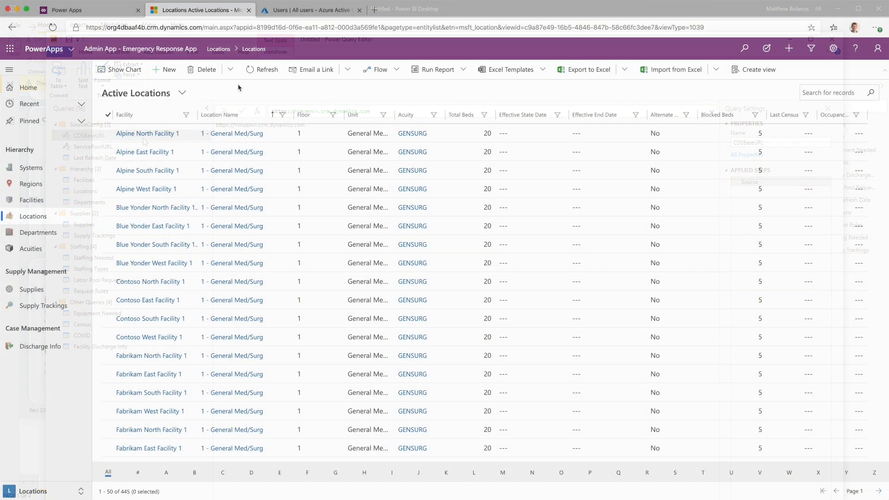
drag(86, 27, 201, 27)
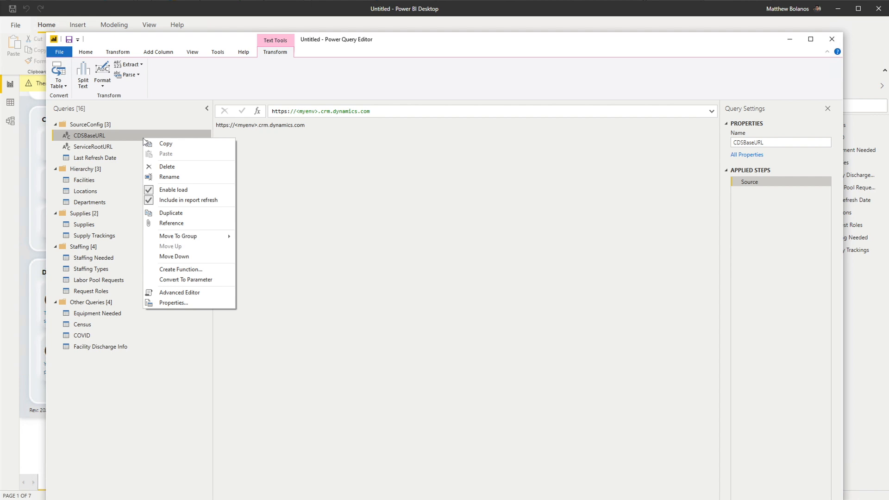
click(167, 292)
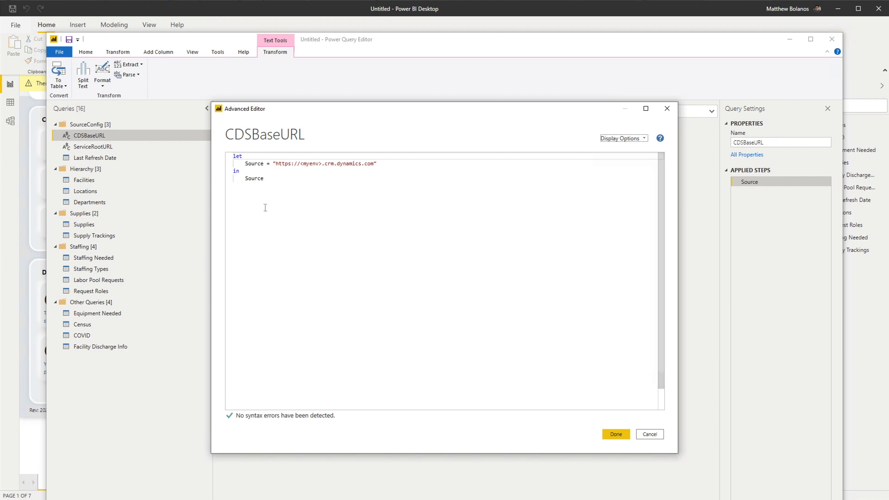
drag(300, 164, 322, 166)
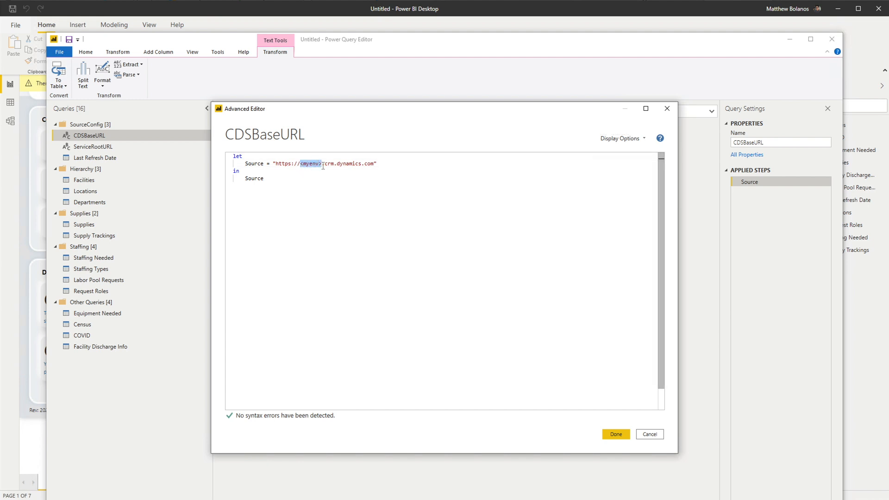
text(orgd3dce4da)
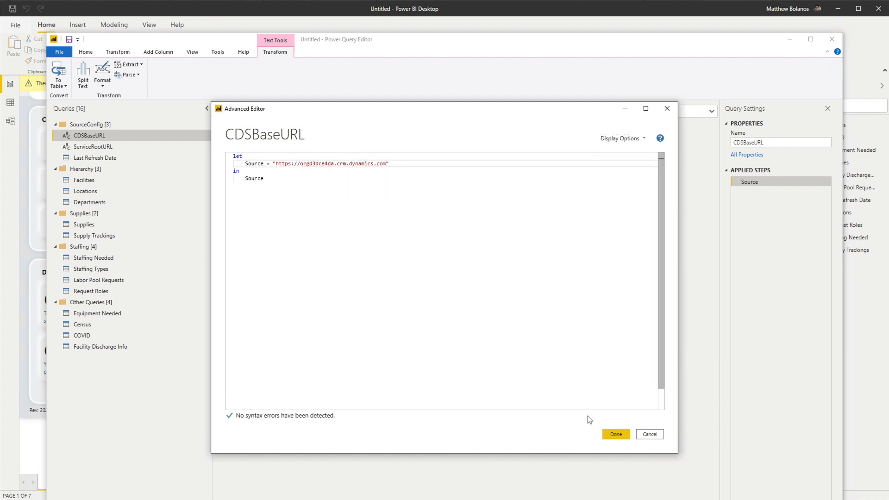
click(610, 437)
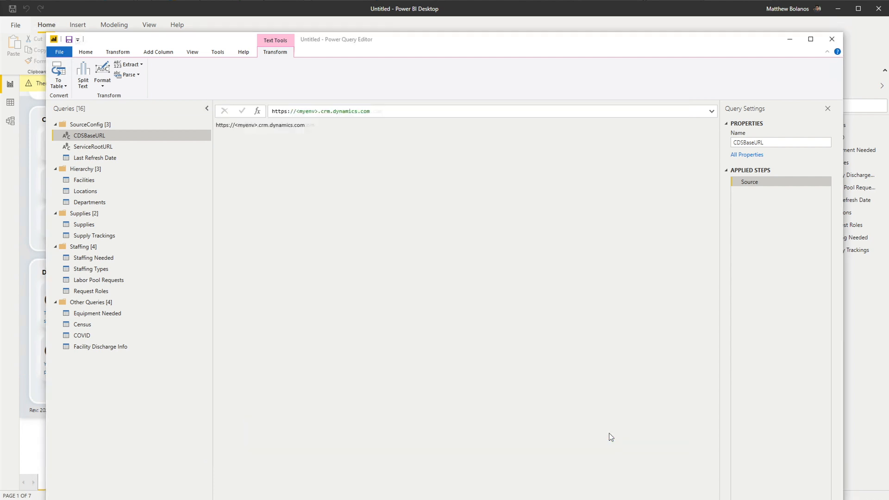
Save the report with its query changes applied, and connect to the web data source by signing in with the organizational account
click(69, 40)
click(449, 281)
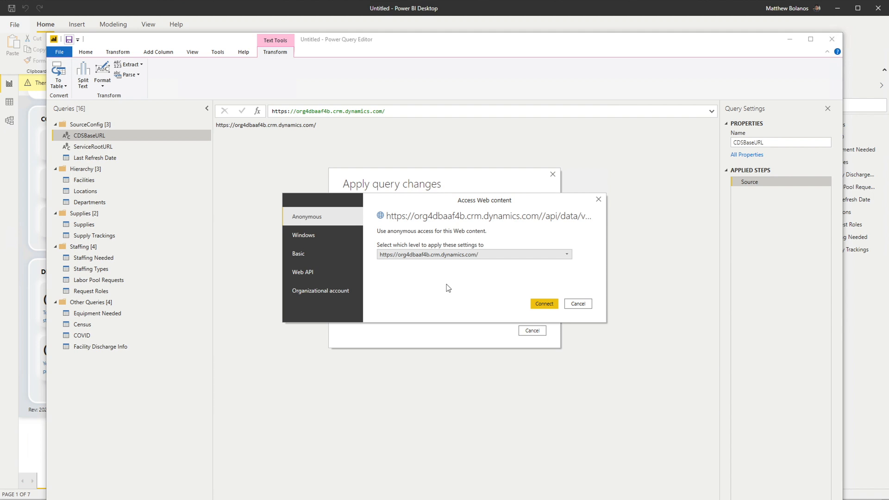
click(341, 290)
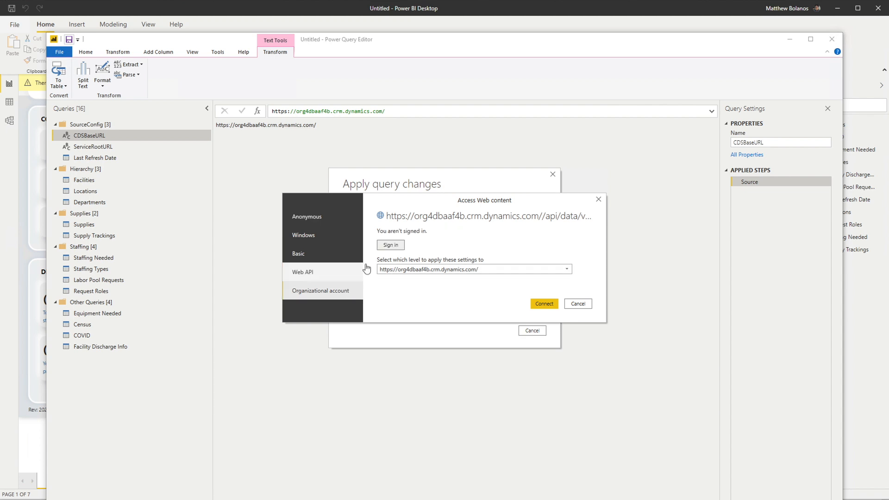
click(391, 245)
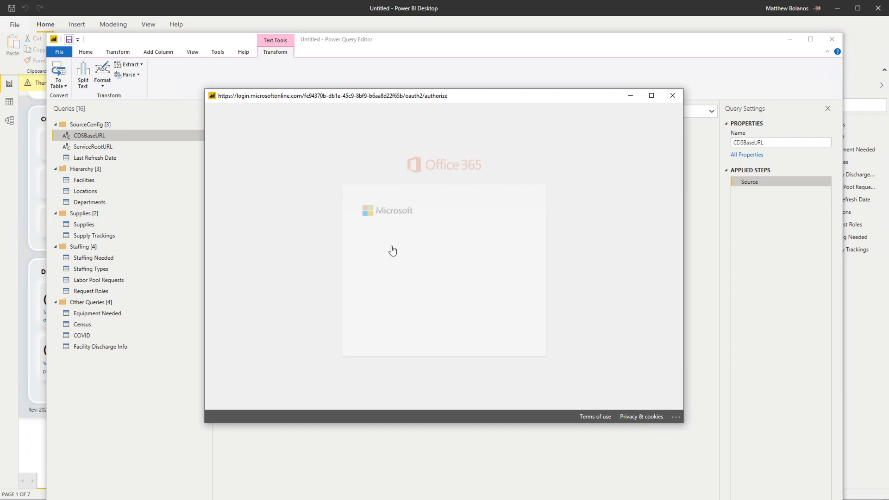
click(392, 250)
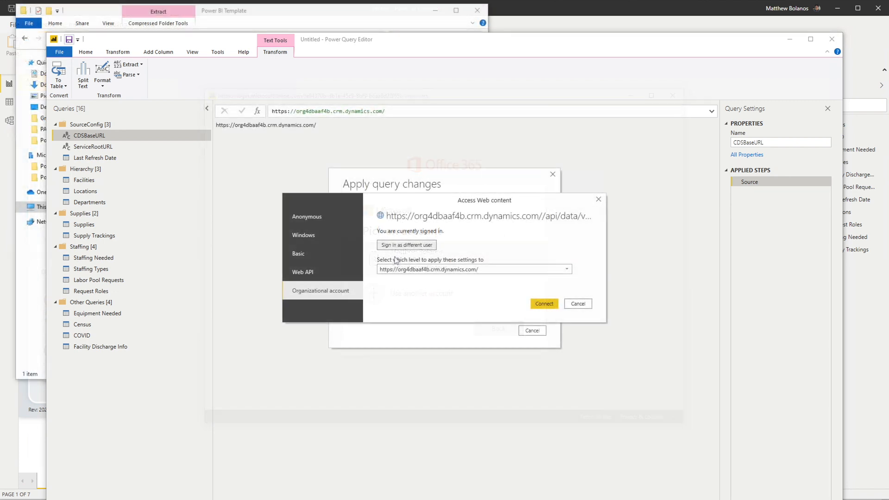
click(534, 305)
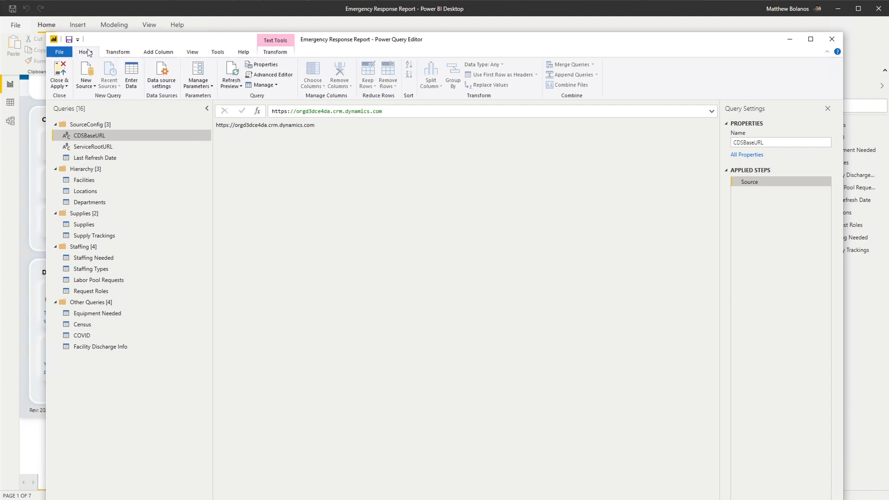
Close the query editor with changes applied and the data refreshed, and publish the Emergency Response Report to the Crisis Management App workspace
click(60, 69)
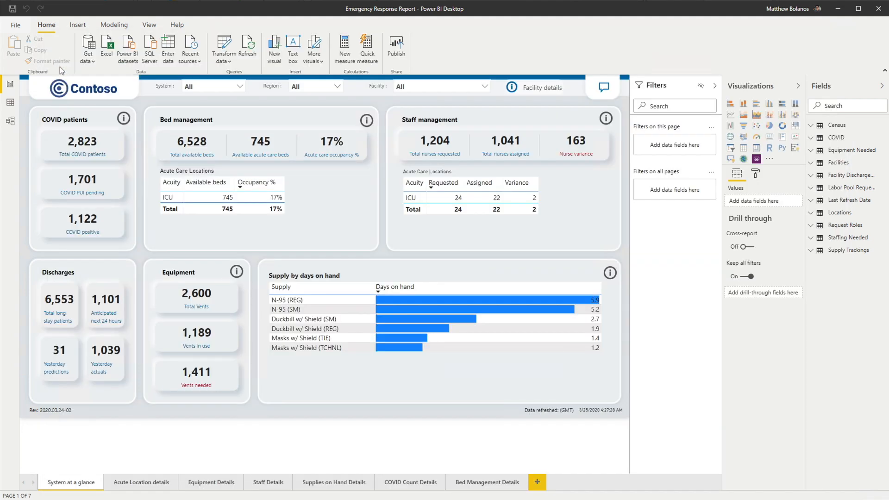
click(247, 46)
click(397, 45)
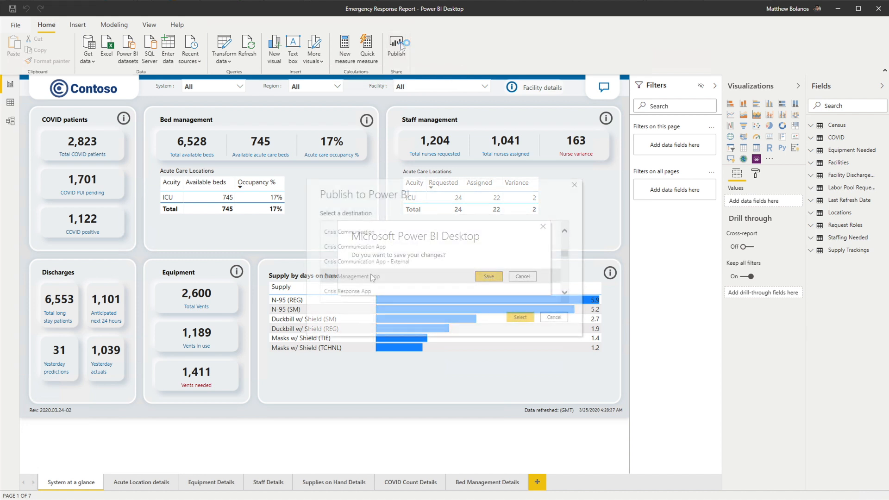
click(511, 317)
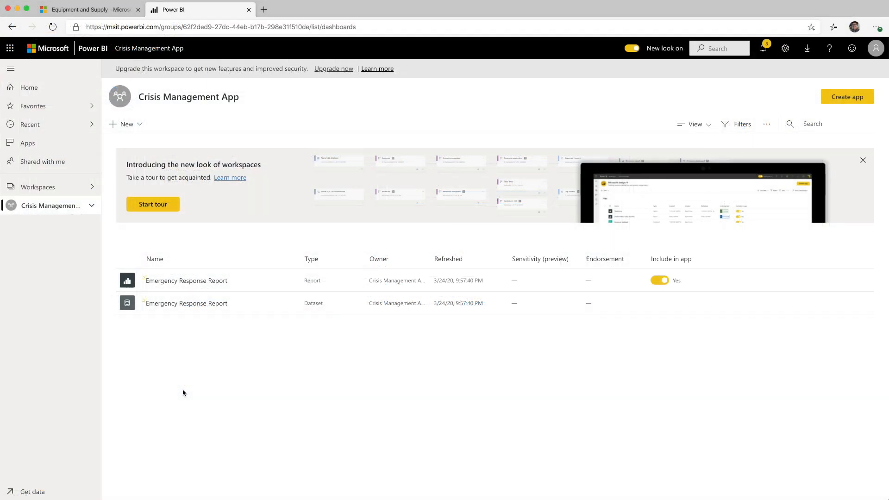
In the Power BI service, open the Emergency Response Report dataset's settings and review the web data source's credential configuration
mouse_move(262, 279)
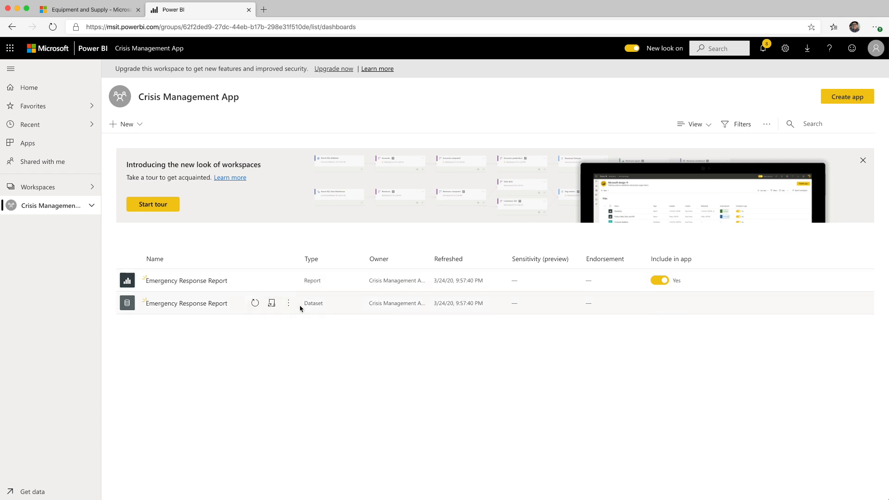
click(272, 303)
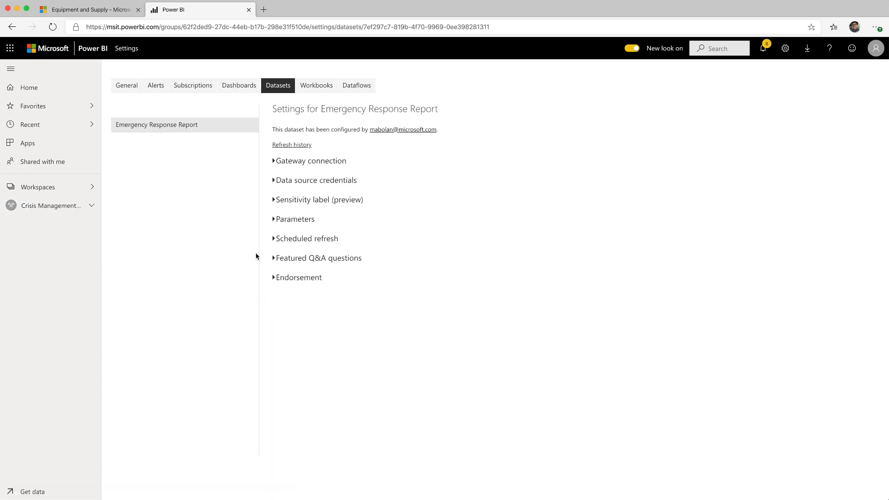
click(274, 182)
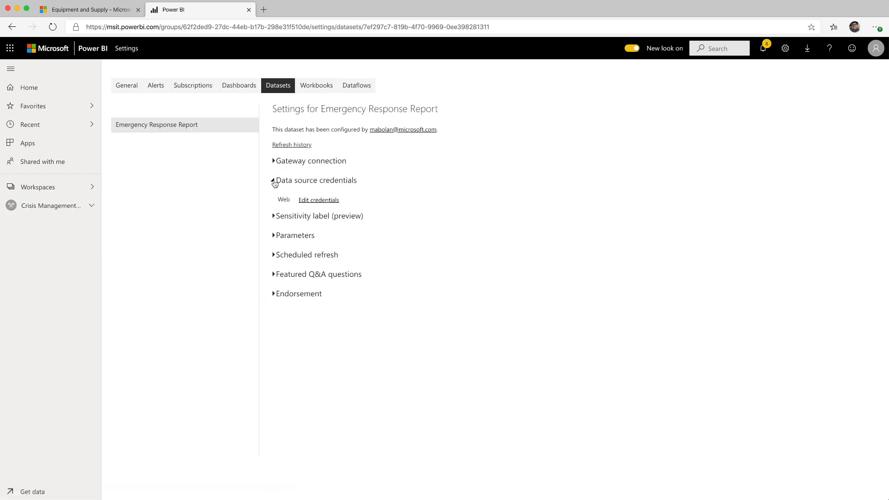
click(312, 204)
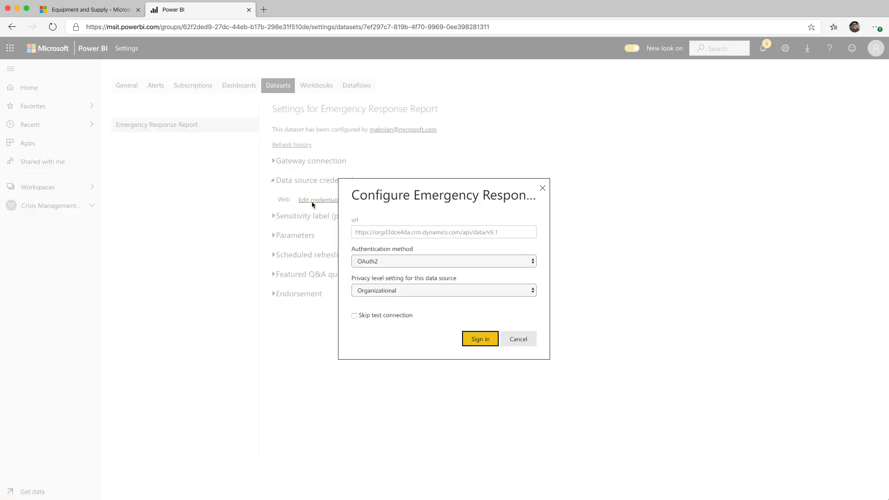
click(542, 188)
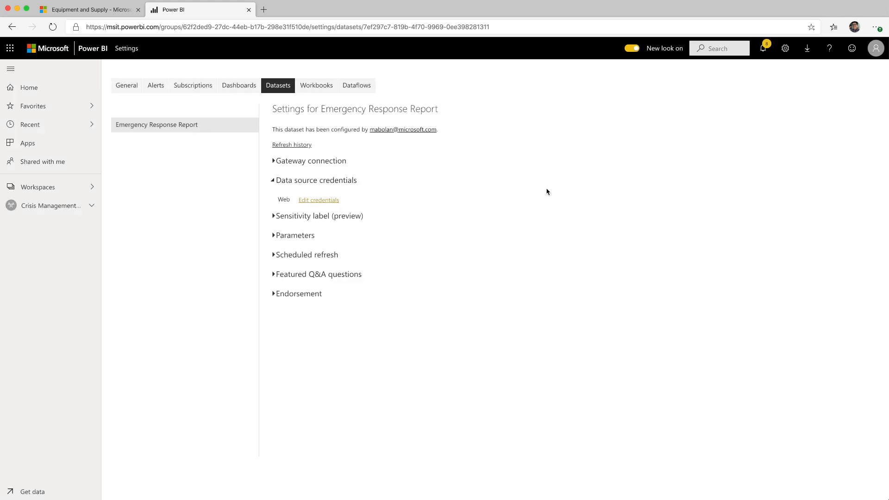
Turn on scheduled refresh for the dataset with a Daily frequency, and apply the settings
click(276, 254)
click(287, 285)
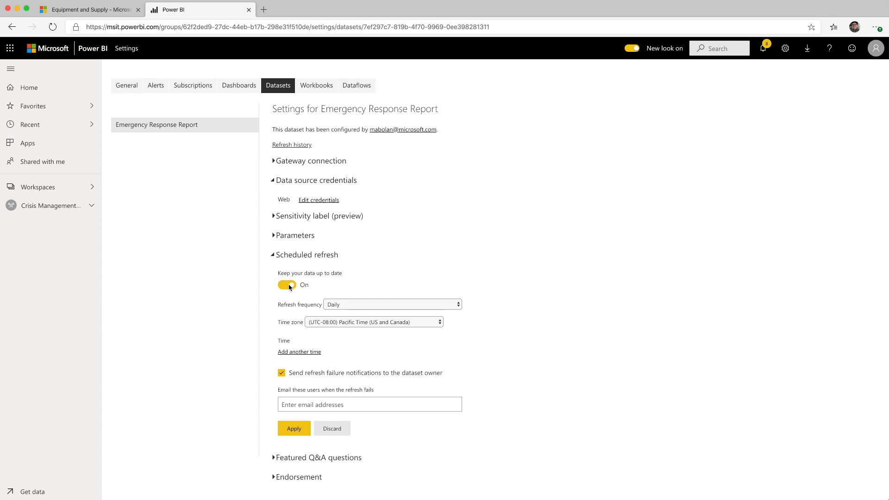
click(354, 307)
click(353, 306)
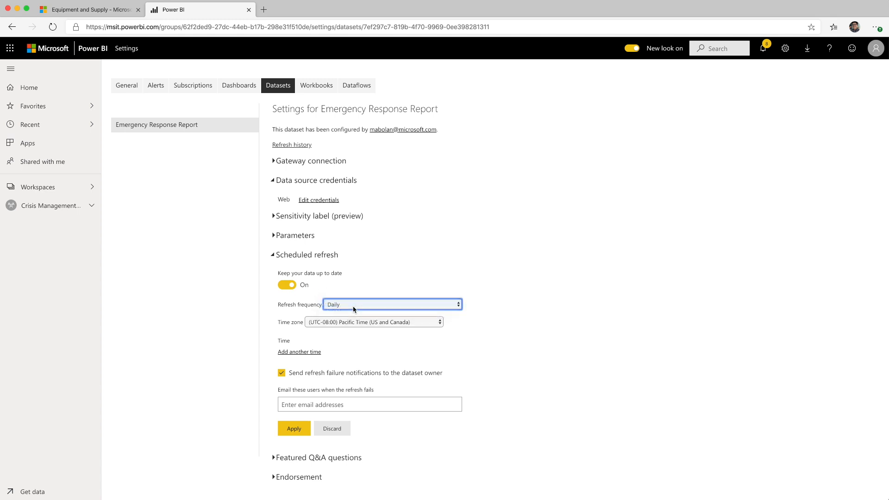
click(296, 428)
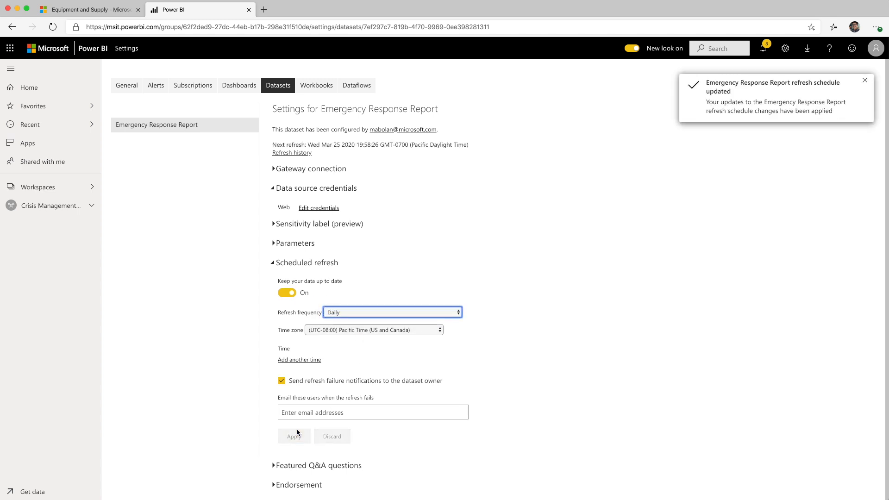
Create an app from the Crisis Management App workspace, naming it Emergency Response and adding a description about emergency response
click(64, 209)
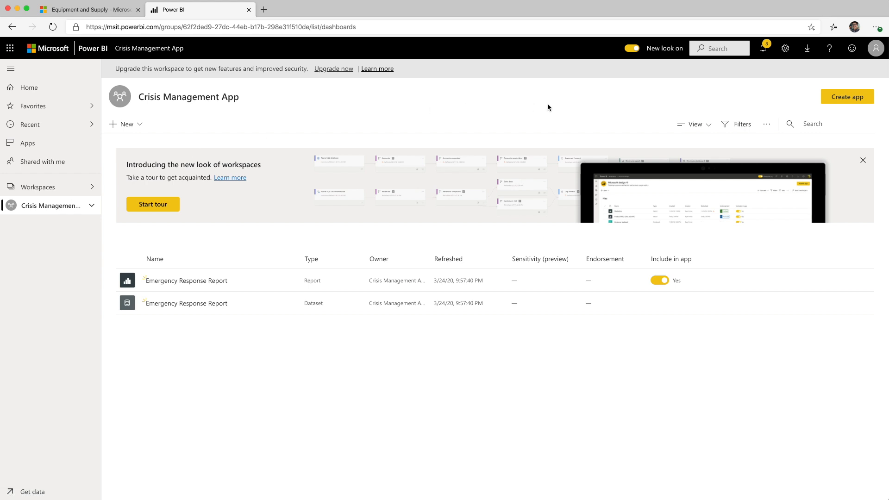
click(855, 97)
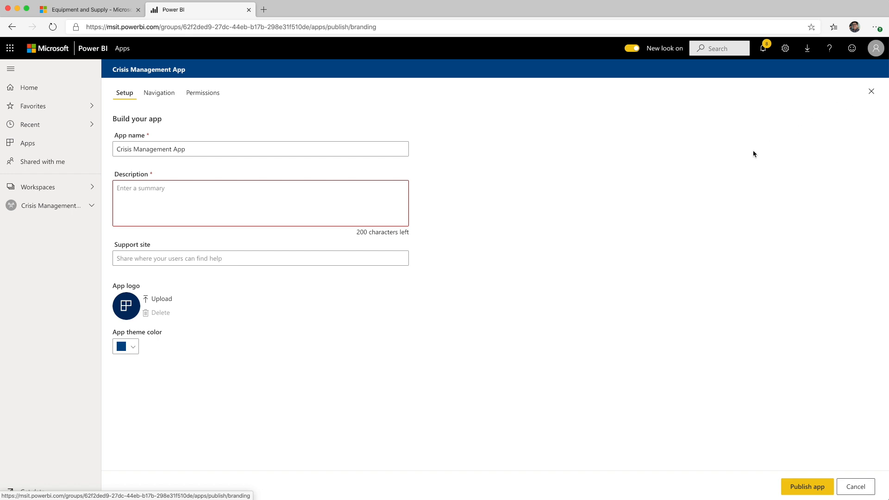
click(305, 213)
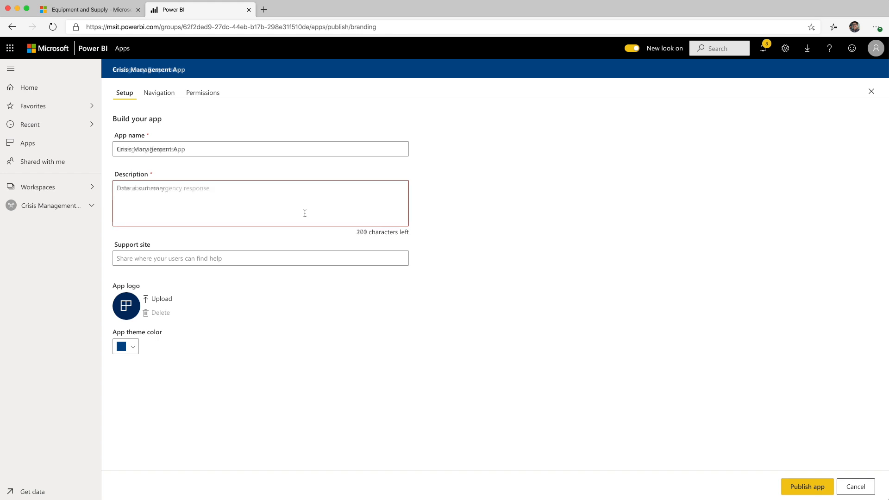
Limit the app's access to the Crisis Comms and Logistics team CCL group, and publish the app and open it
click(159, 93)
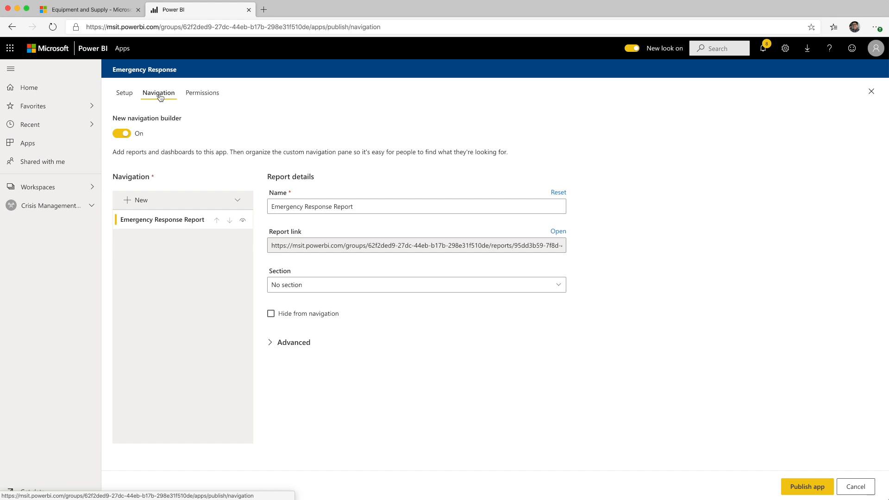
click(200, 95)
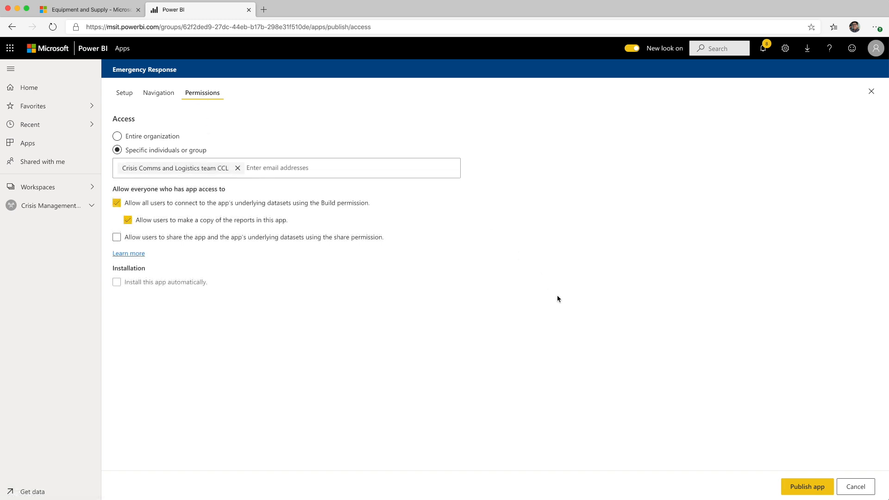
click(795, 494)
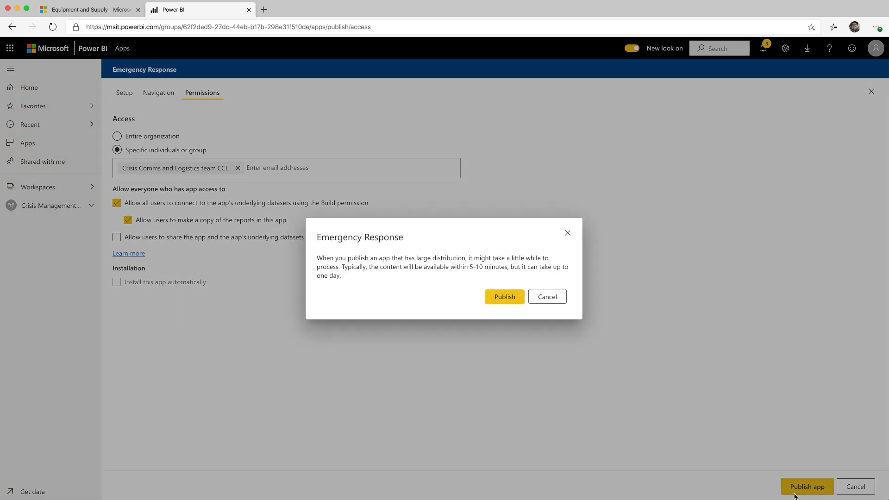
click(503, 298)
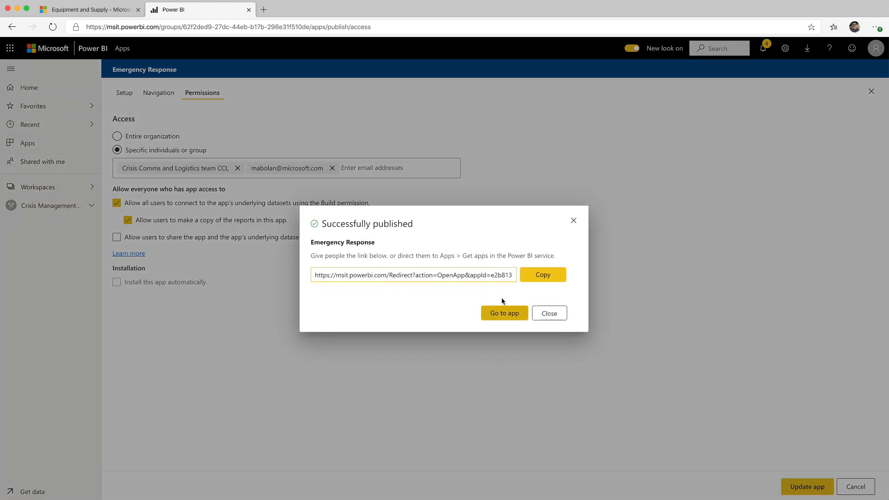
click(504, 312)
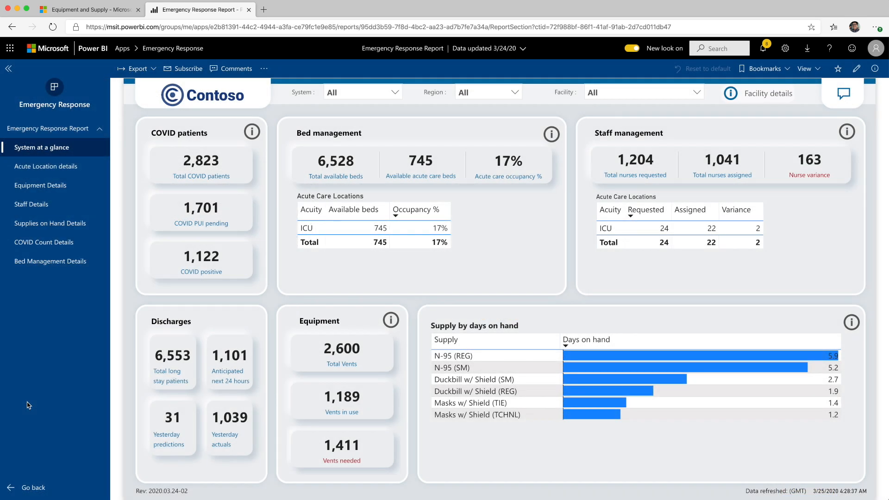